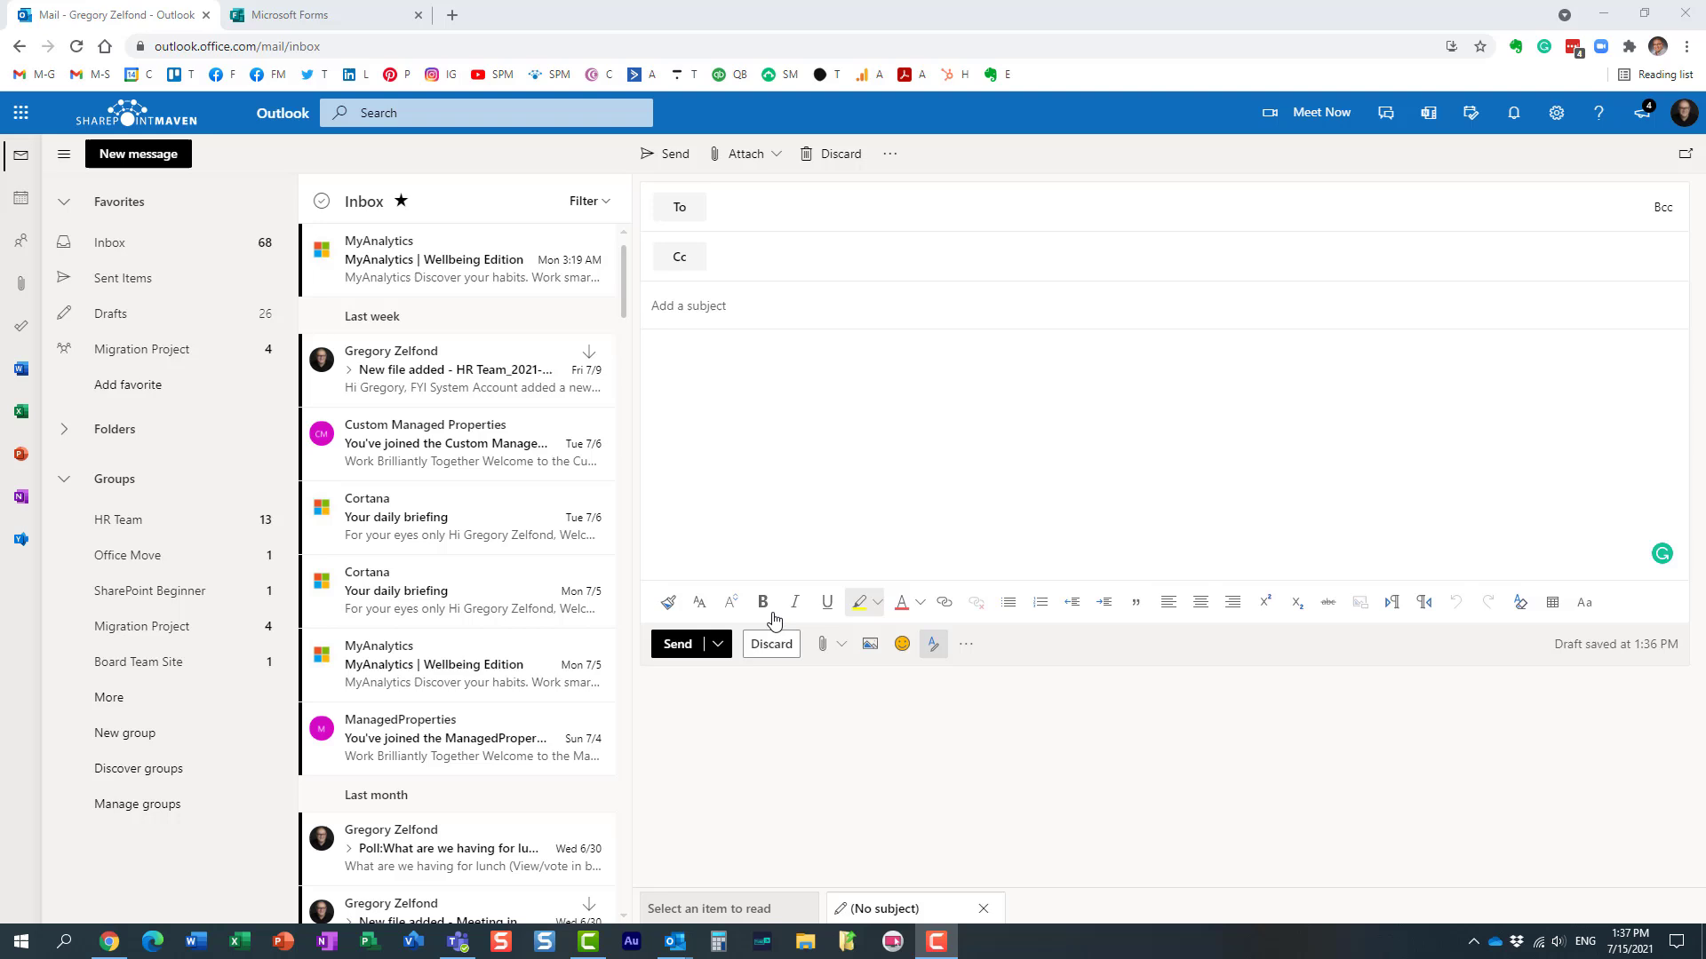
mouse_move(674, 932)
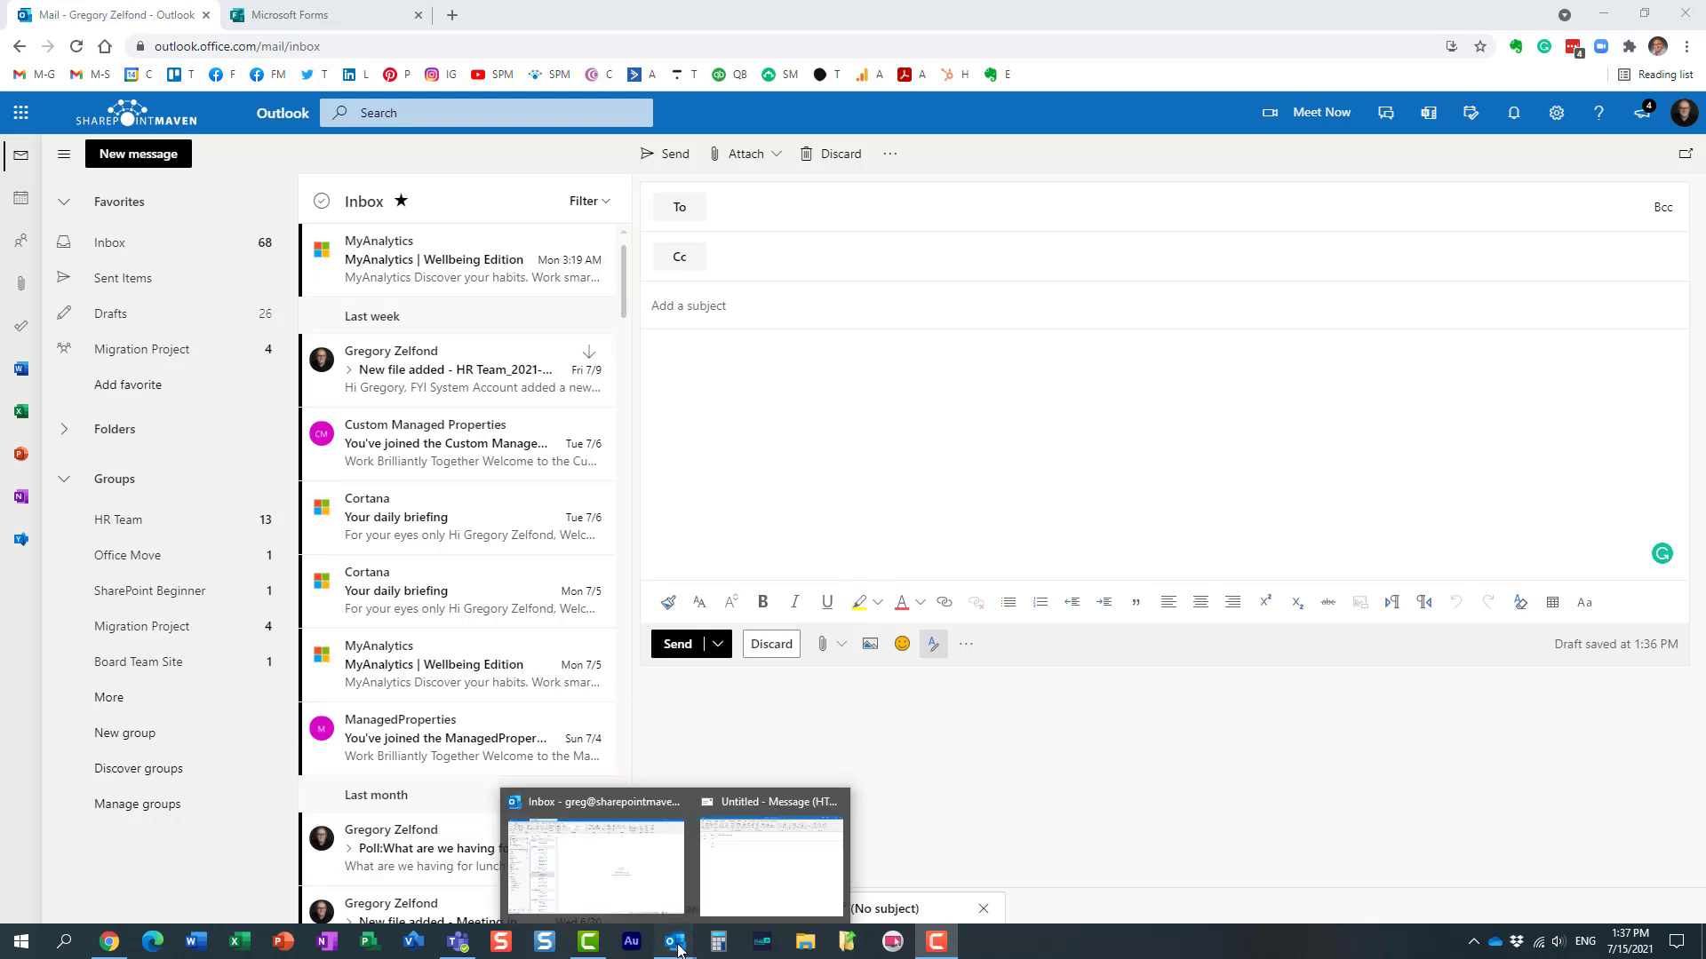
left_click(756, 876)
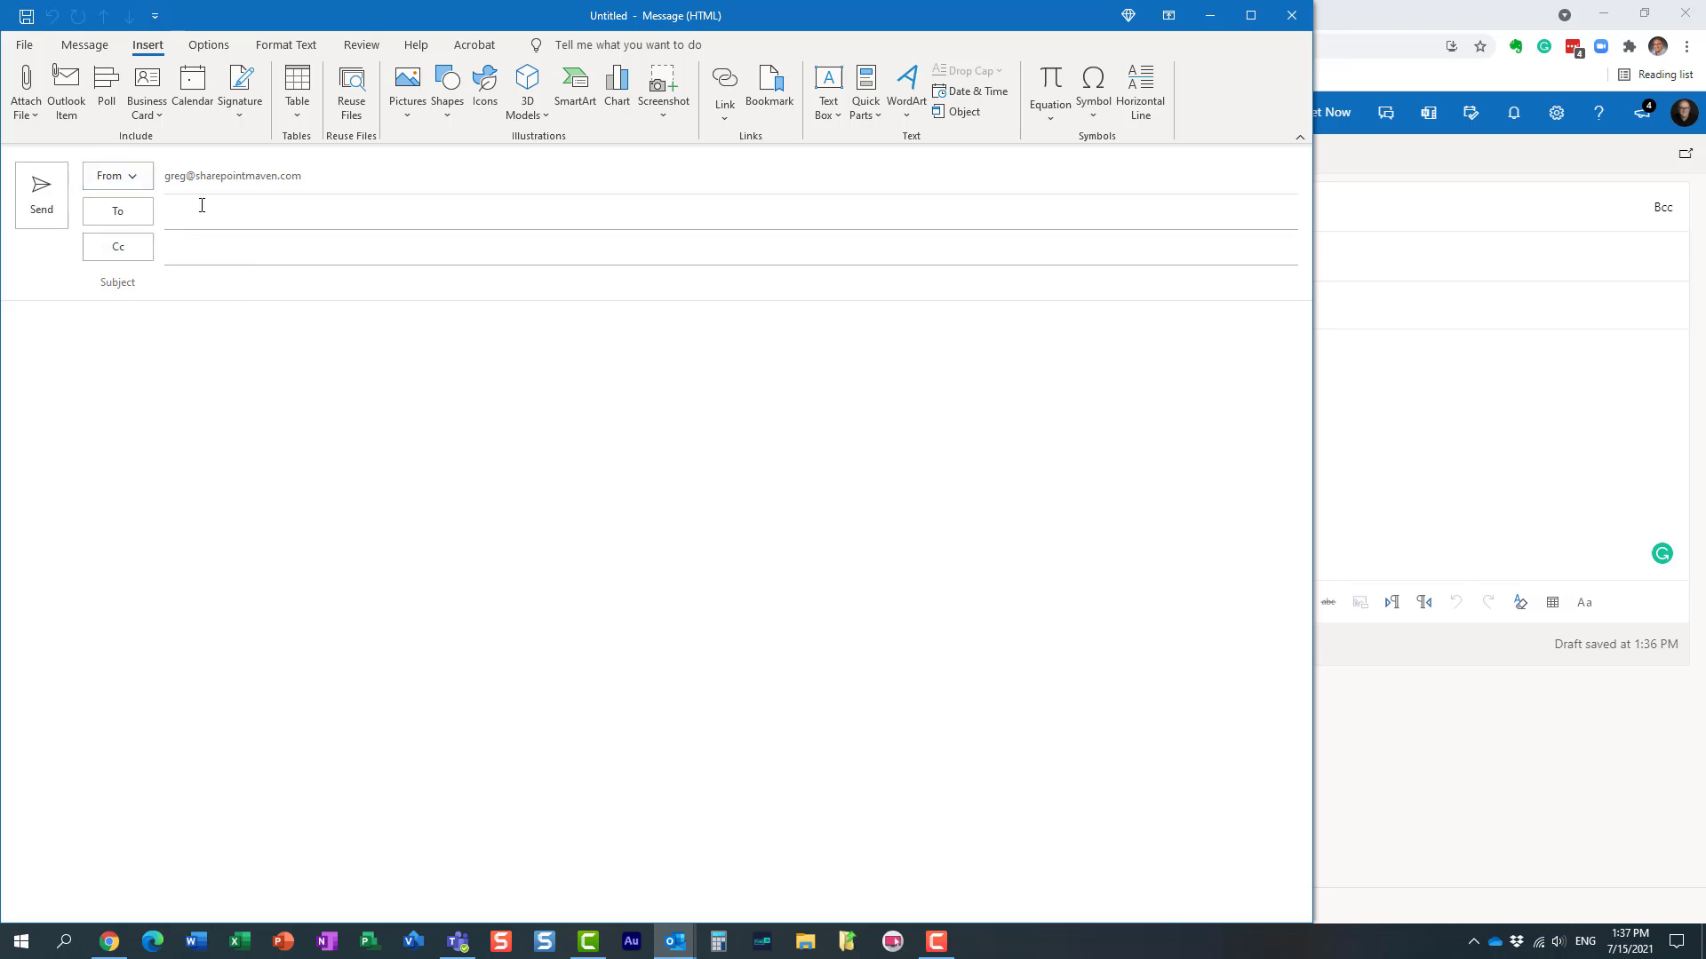
left_click(108, 110)
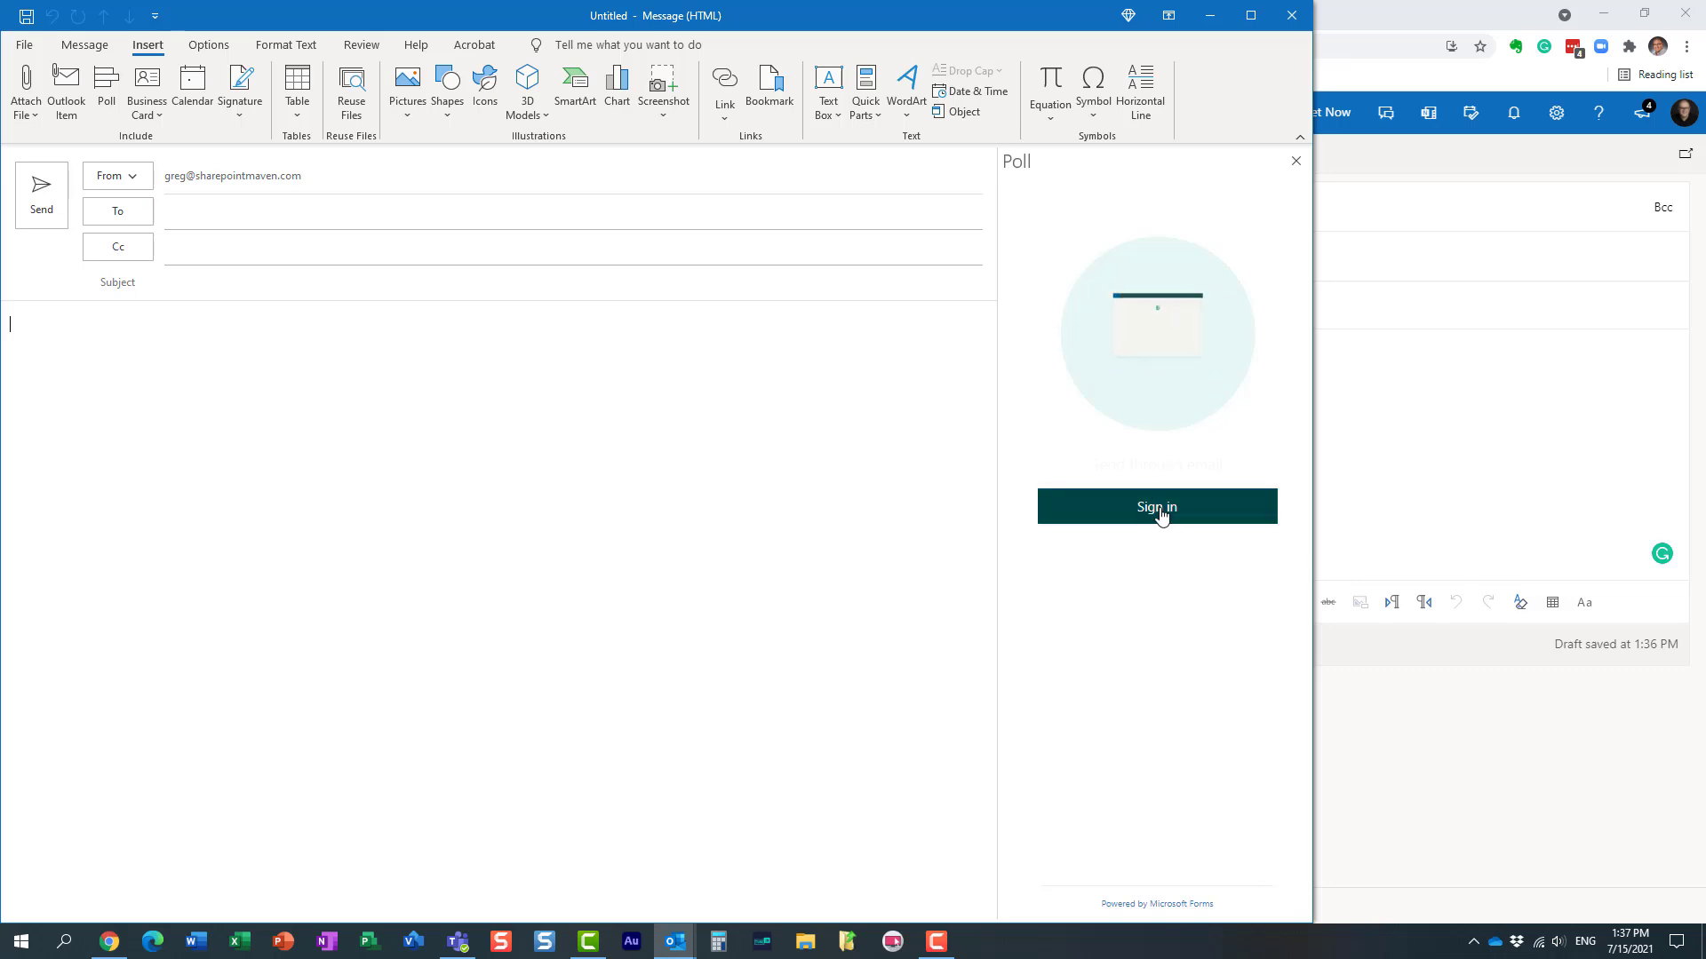
left_click(1296, 160)
left_click(1375, 171)
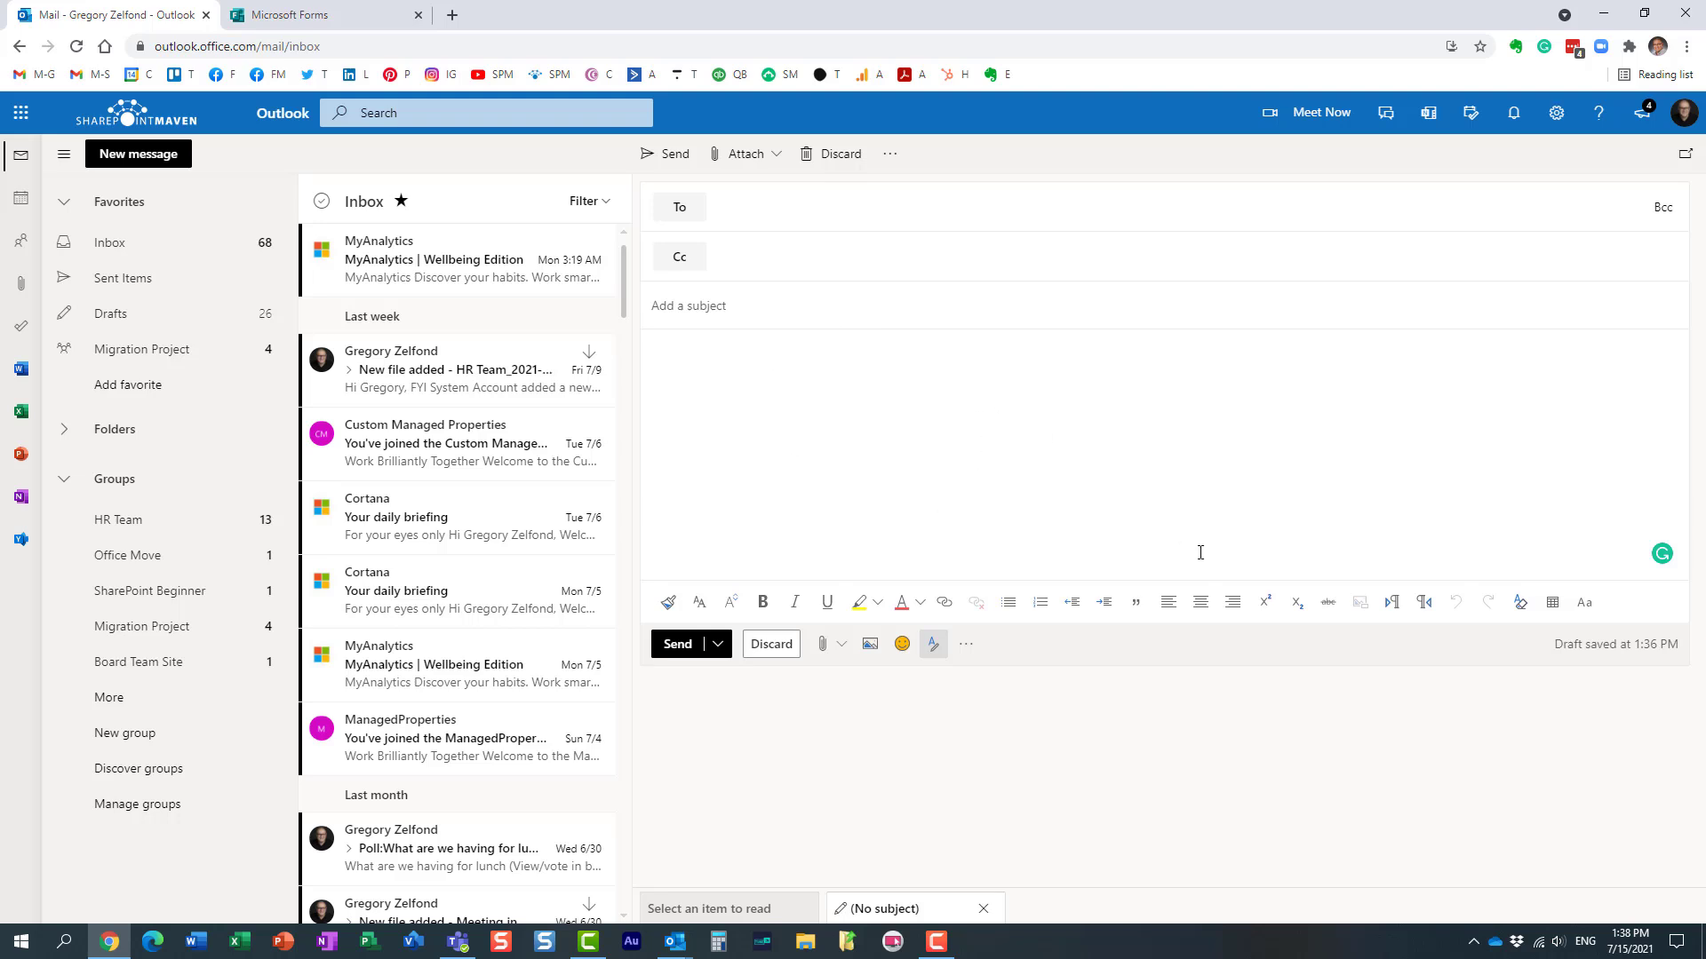
Step: Add a poll to the draft from the compose toolbar's More options menu
left_click(966, 644)
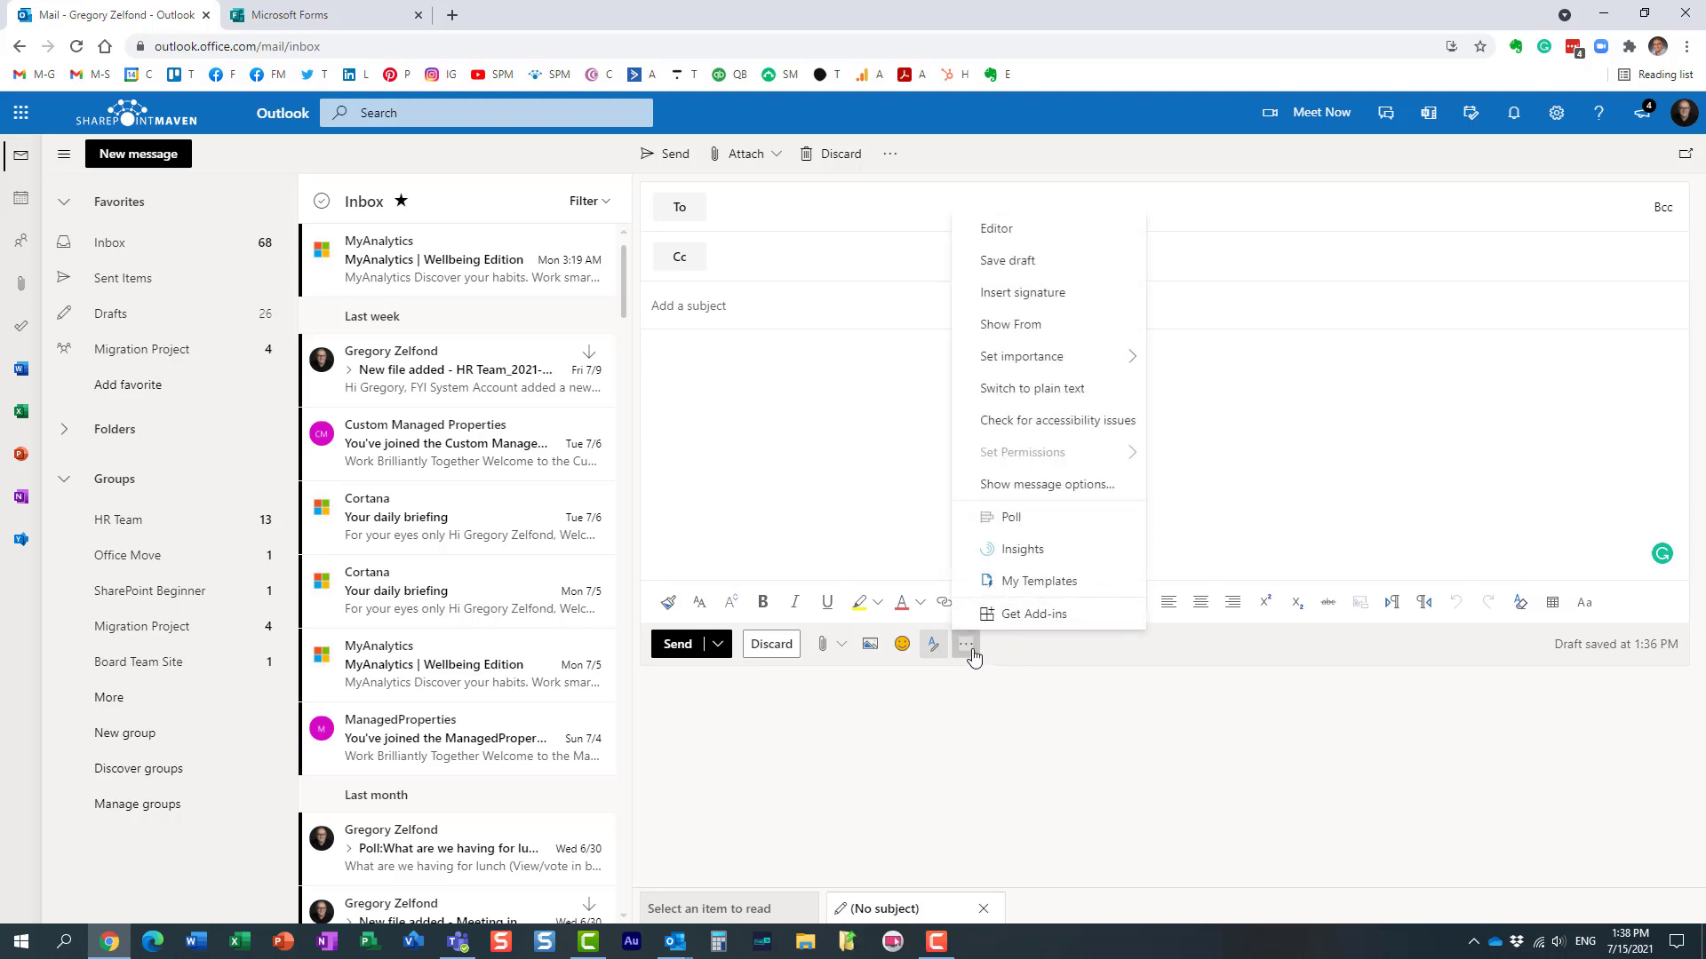
left_click(1017, 531)
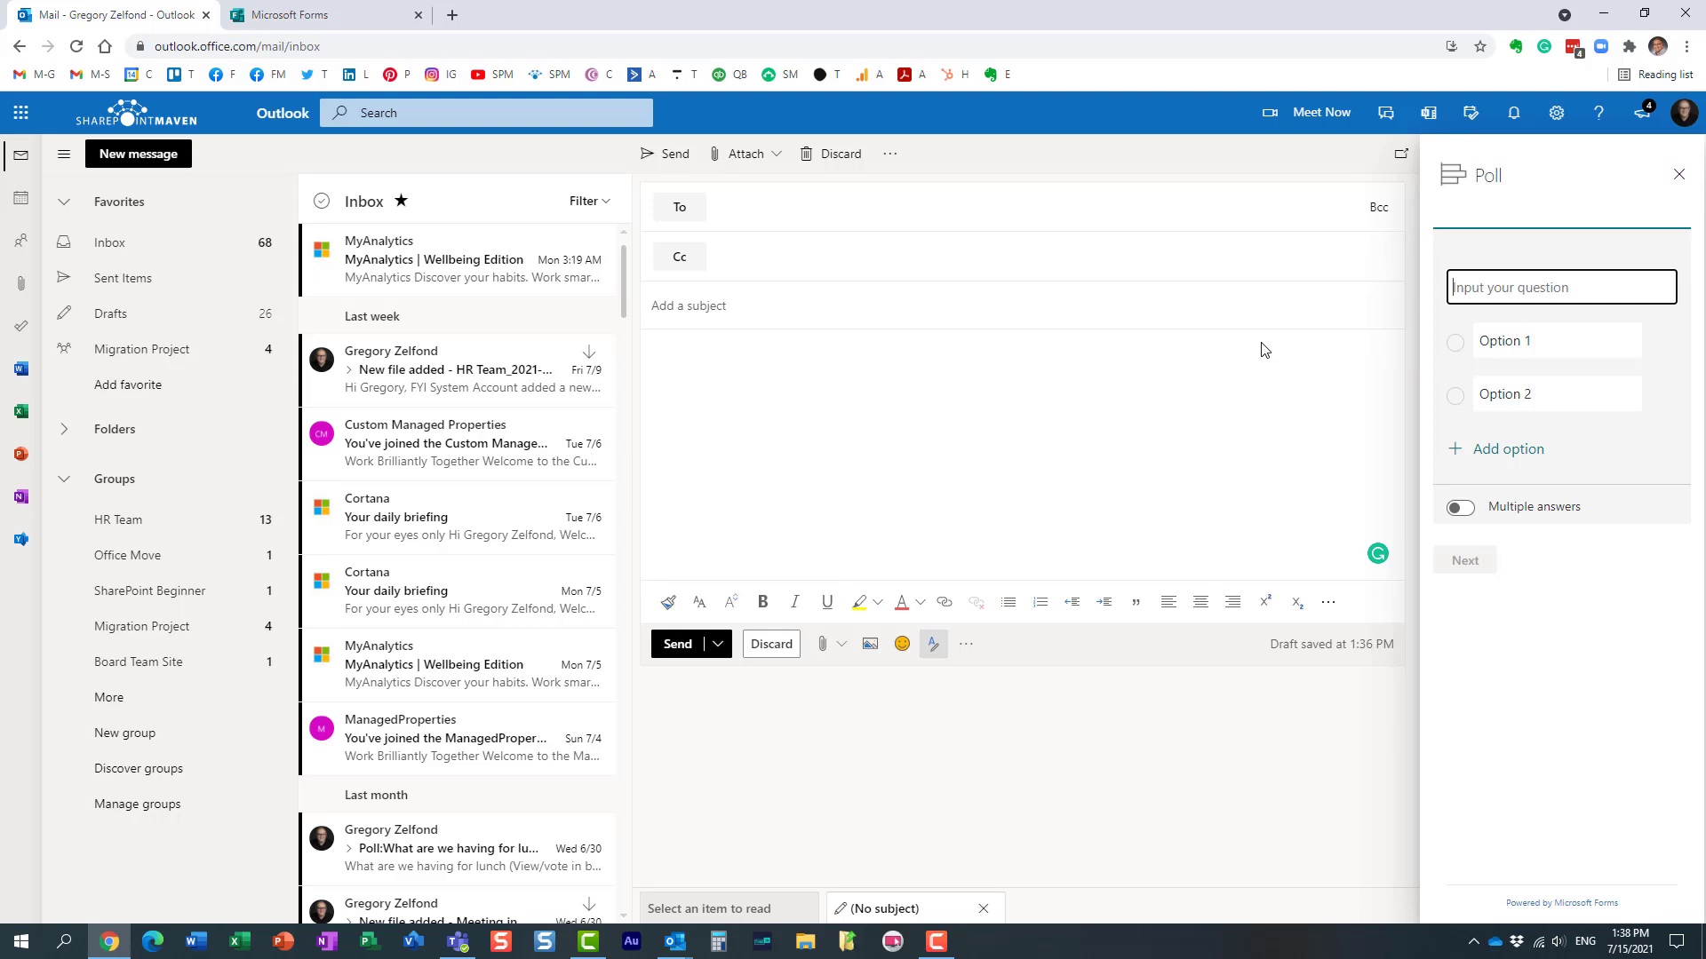
Step: Enter the question 'What are we doing for lunch?' with options Pizza, Burger and Salad
type("Wha")
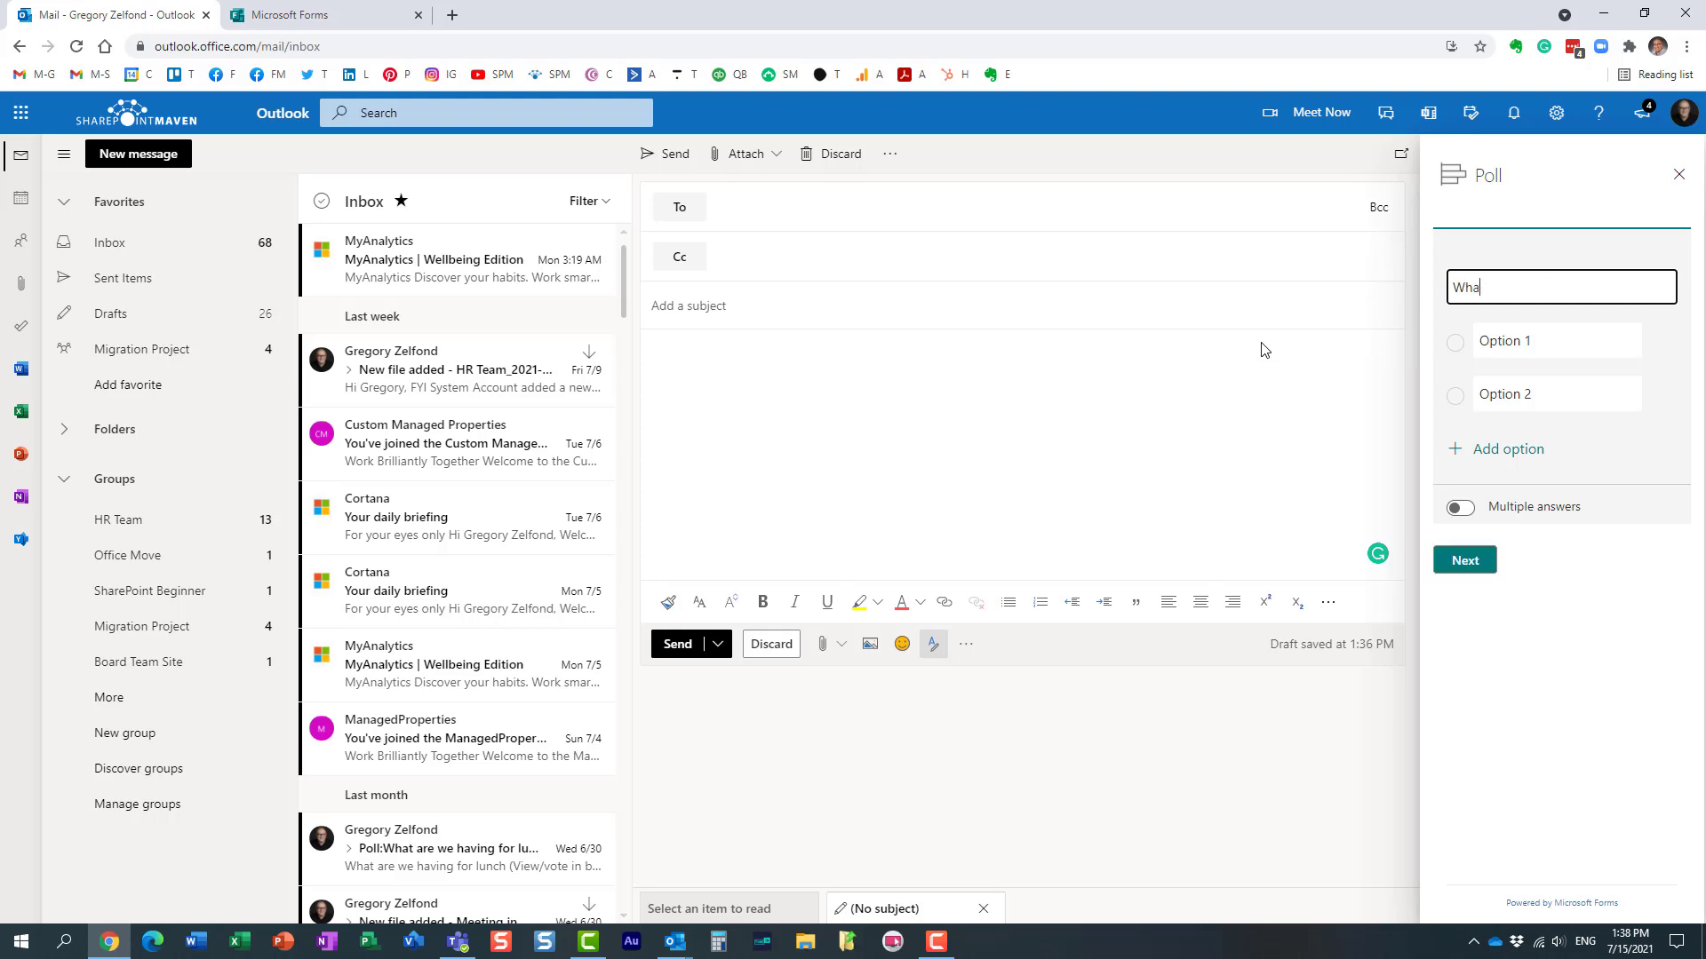
type("t are we doing for lunch?")
left_click(1504, 342)
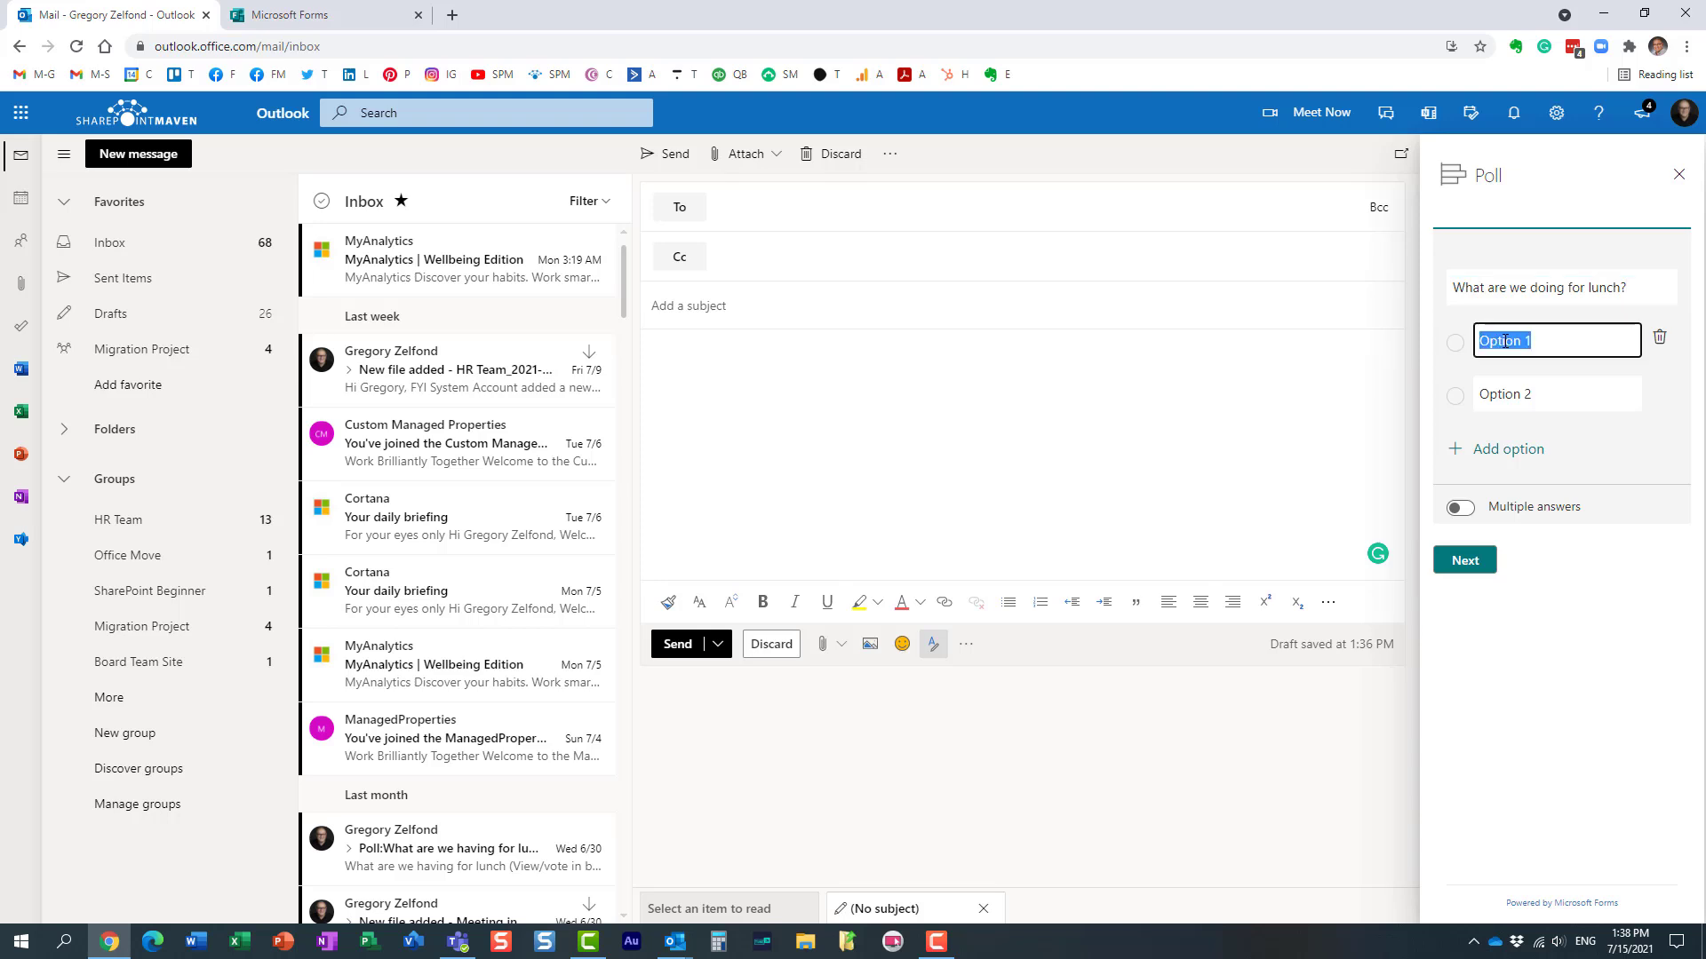
type("Pizza")
left_click(1513, 391)
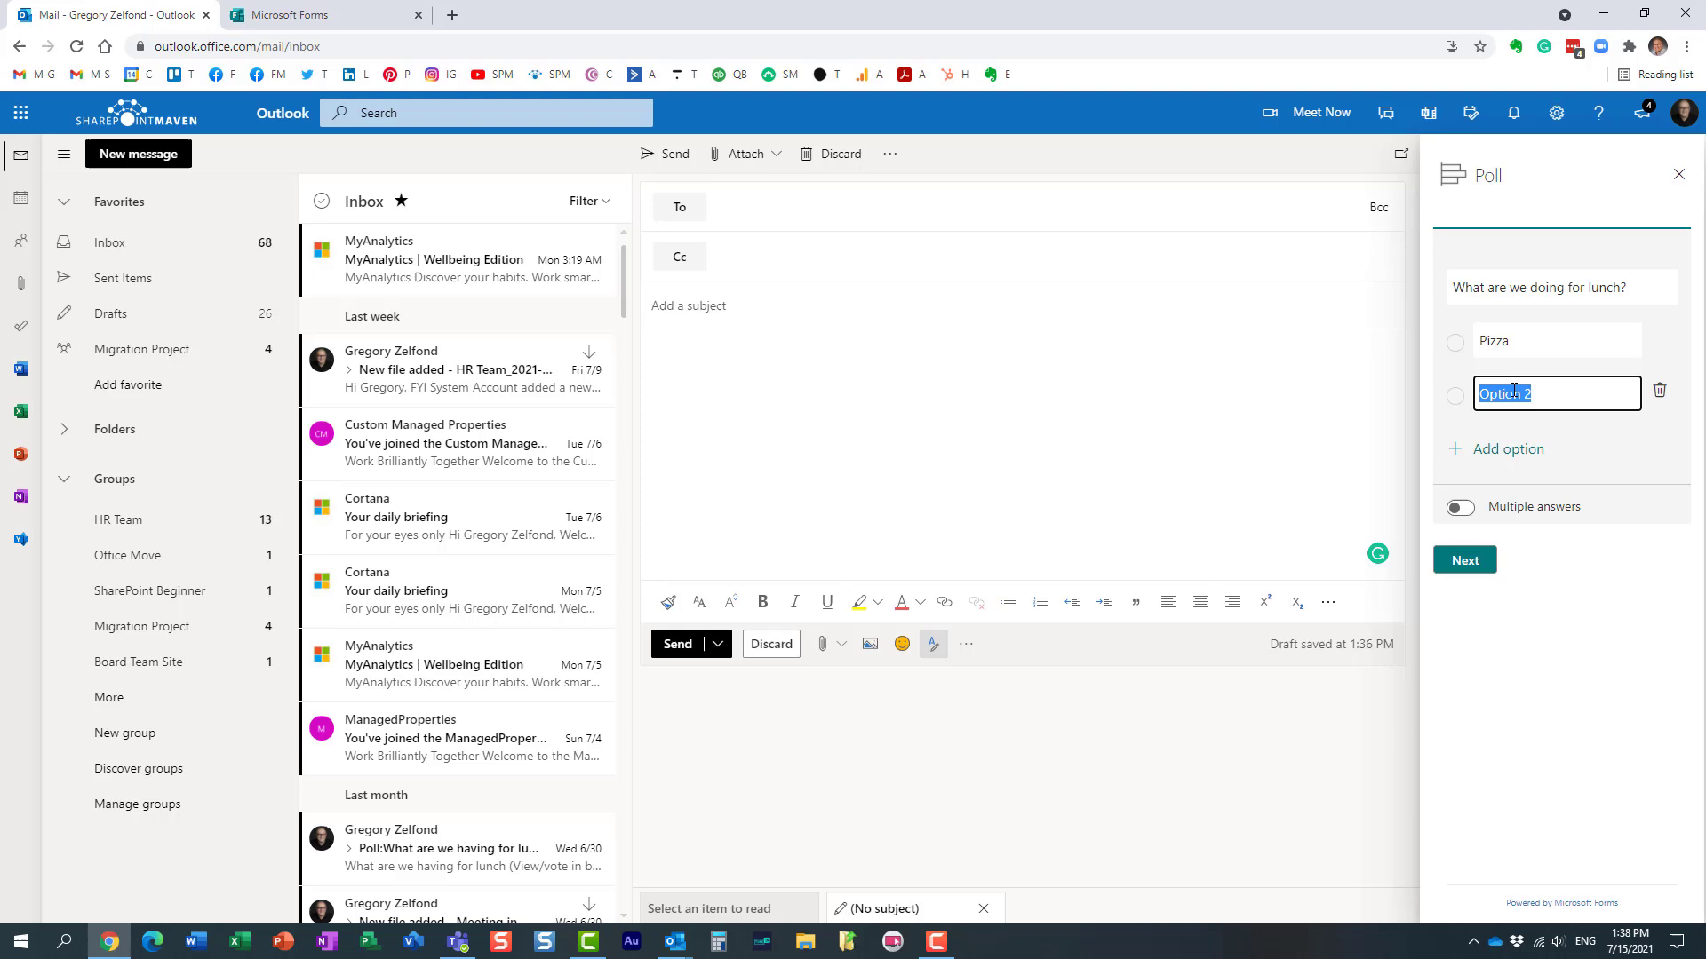
type("Burger")
left_click(1510, 448)
type("Salad")
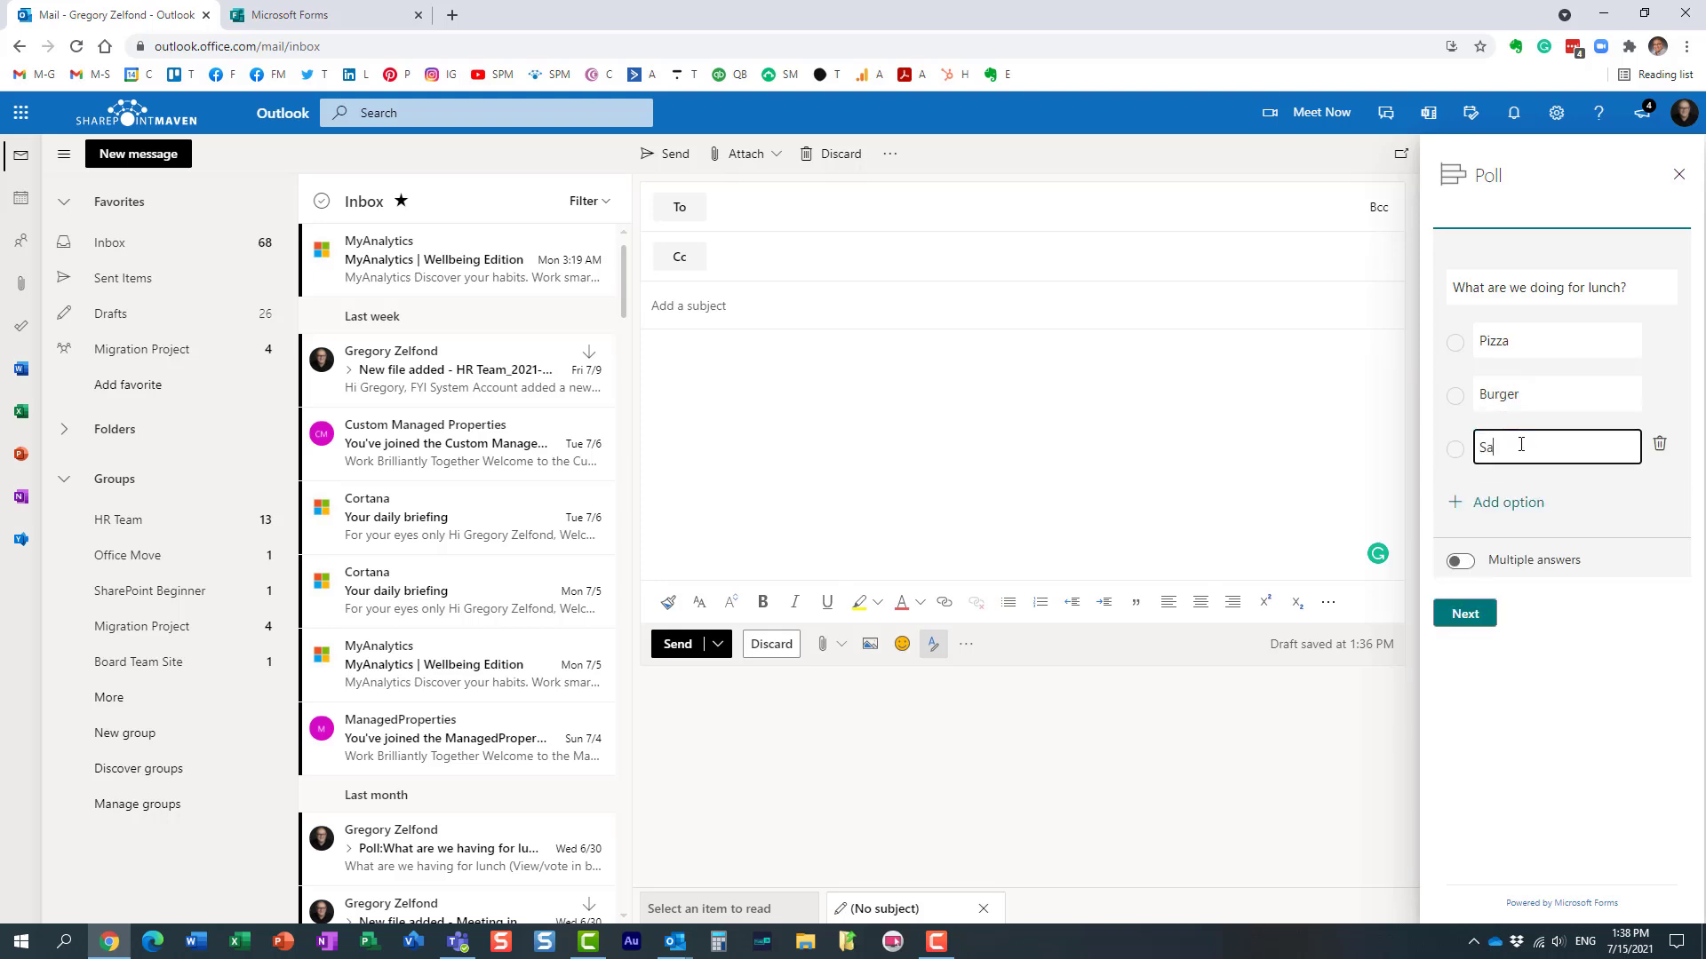
left_click(1595, 506)
Step: Keep single-answer voting, preview the poll, insert it into the email and close the Poll pane
left_click(1459, 564)
left_click(1473, 569)
left_click(1466, 613)
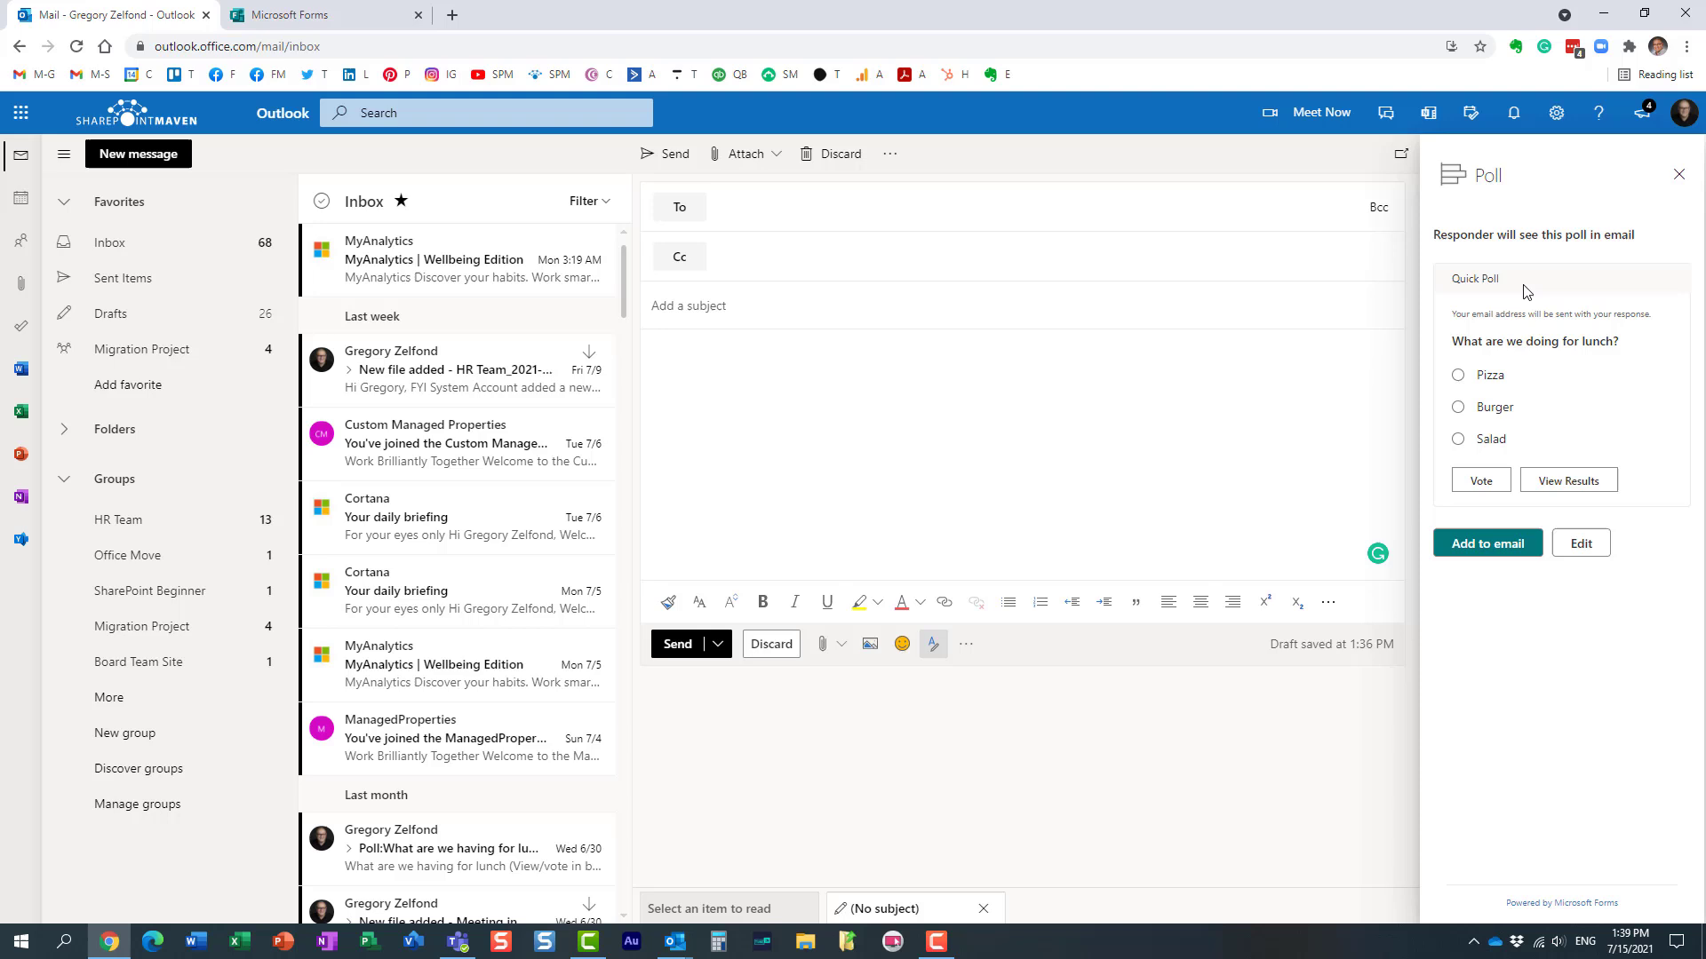
left_click(1491, 545)
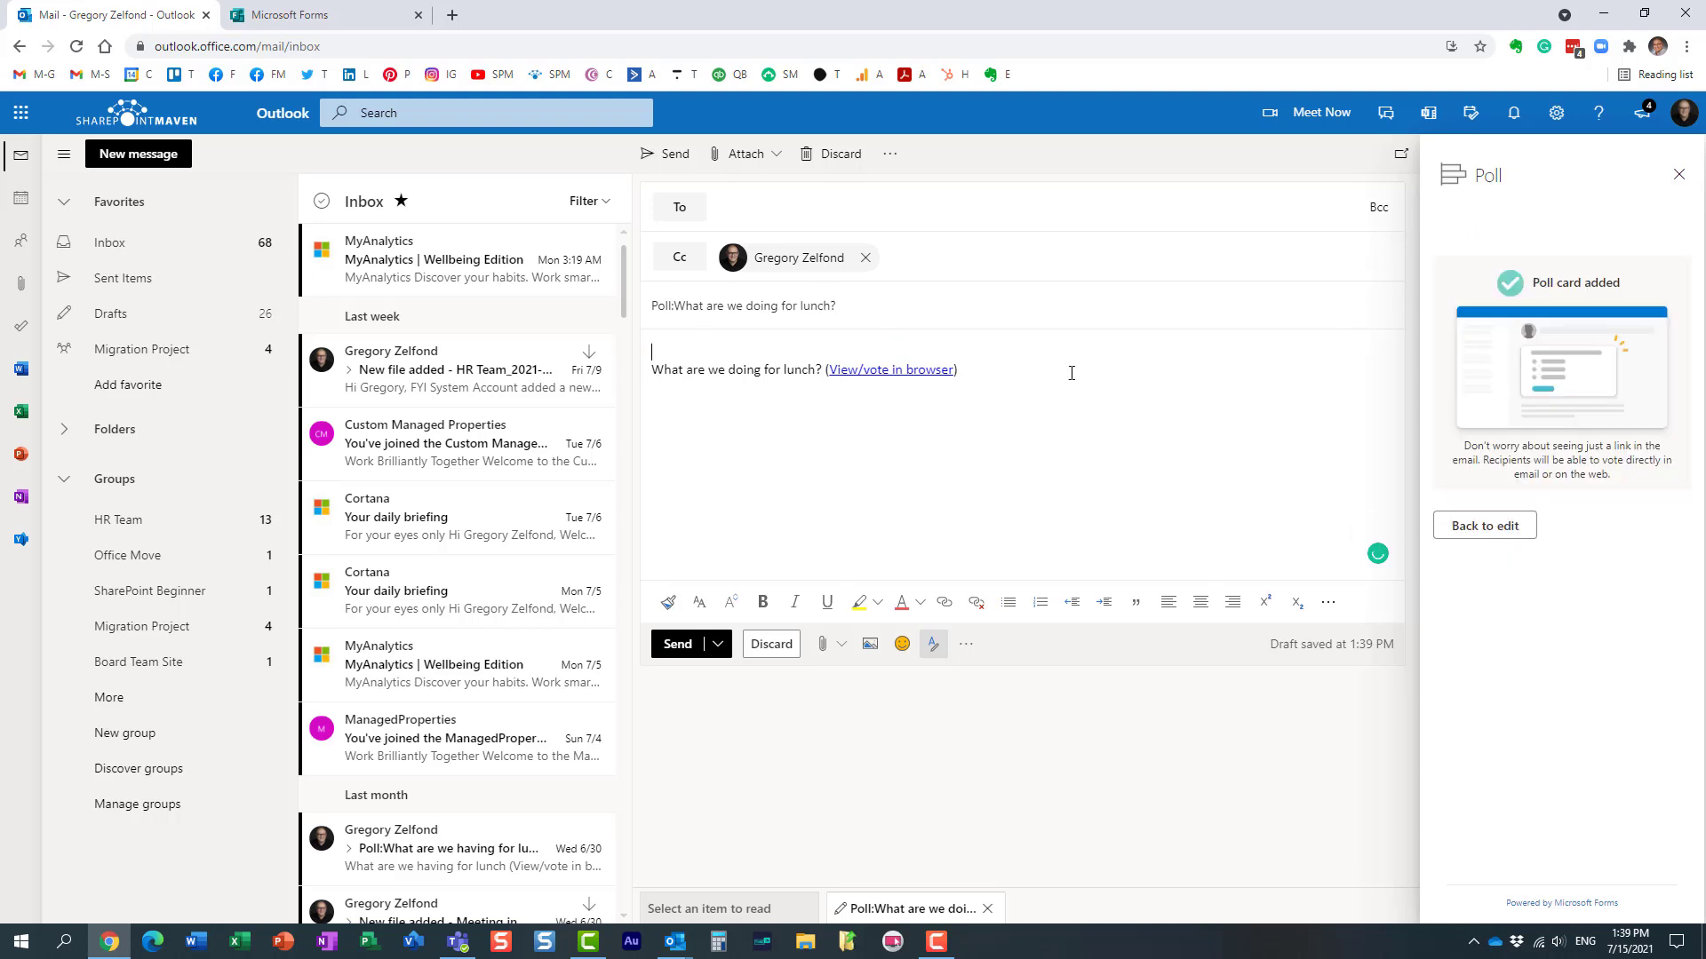
left_click(1678, 175)
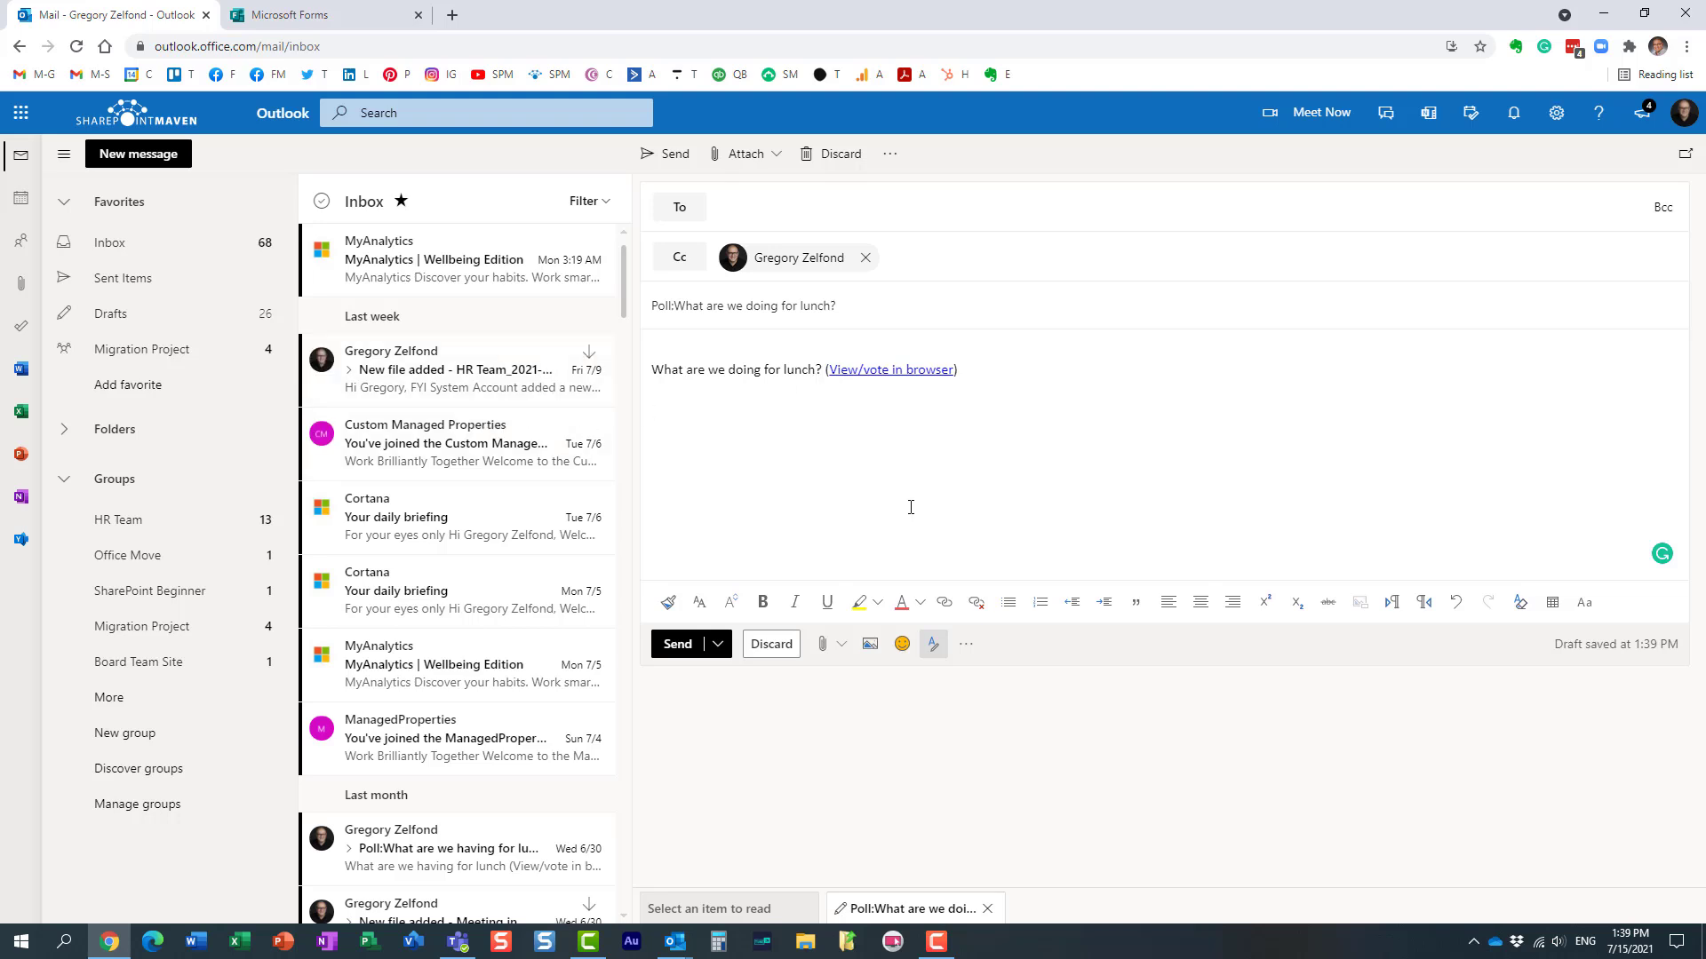
Step: In the Microsoft Forms tab, reload the home page and open the 'What are we doing for lunch?' form
left_click(313, 24)
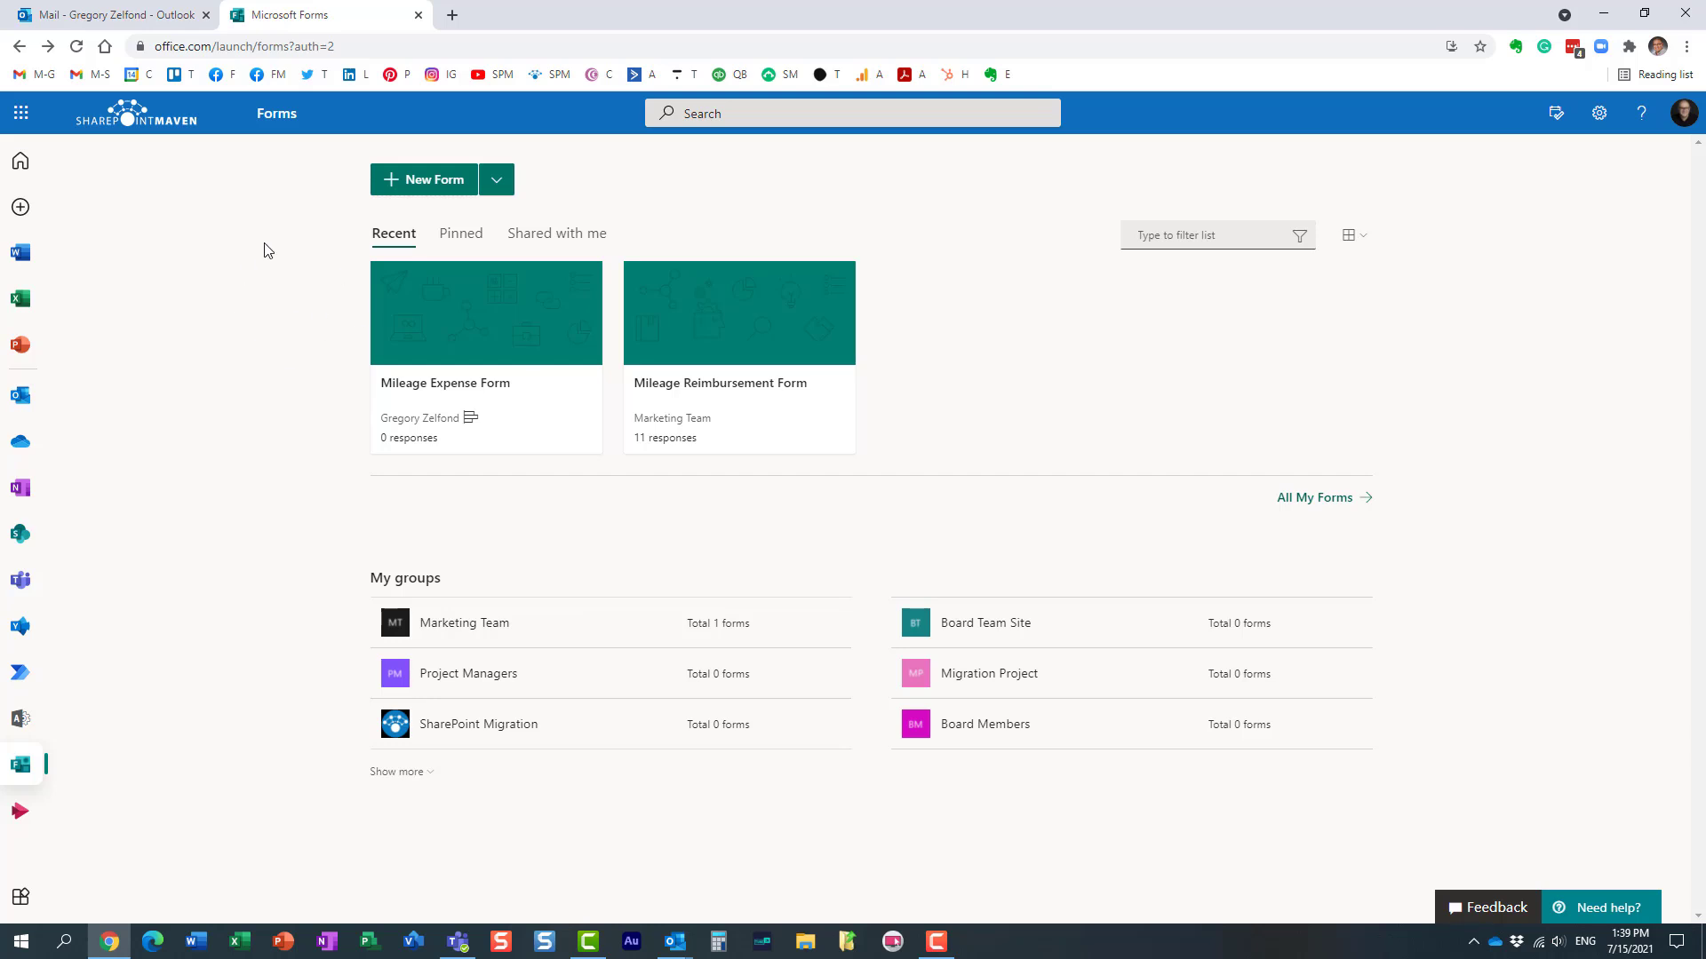
left_click(78, 51)
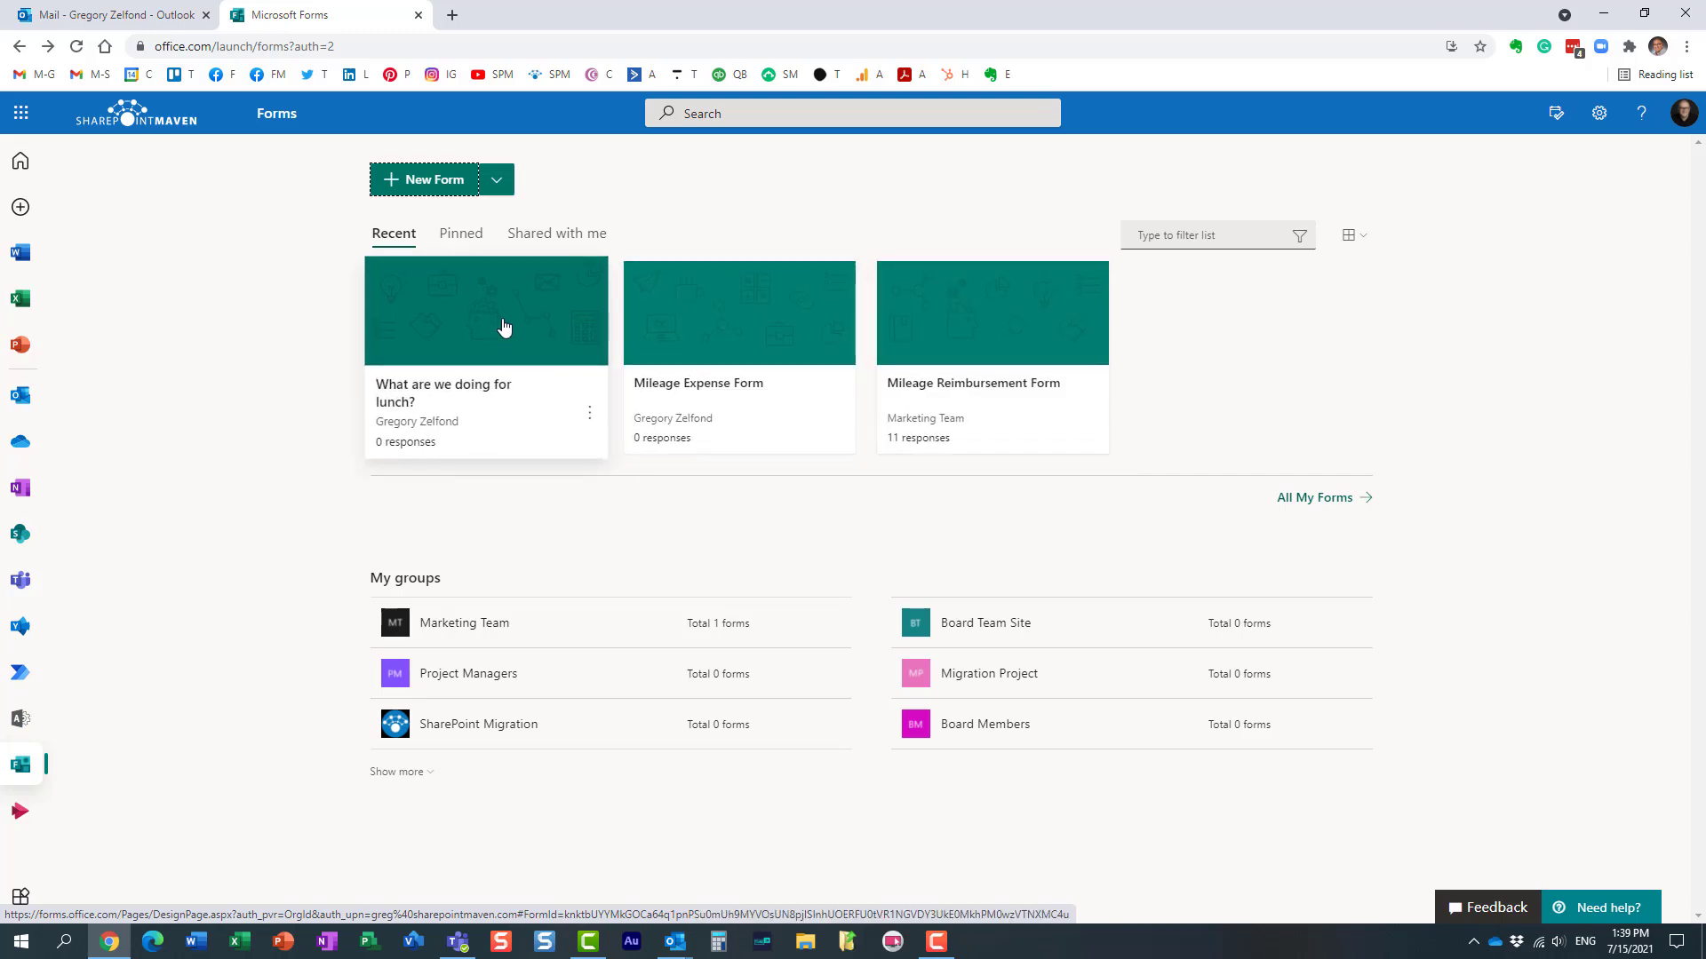
left_click(451, 334)
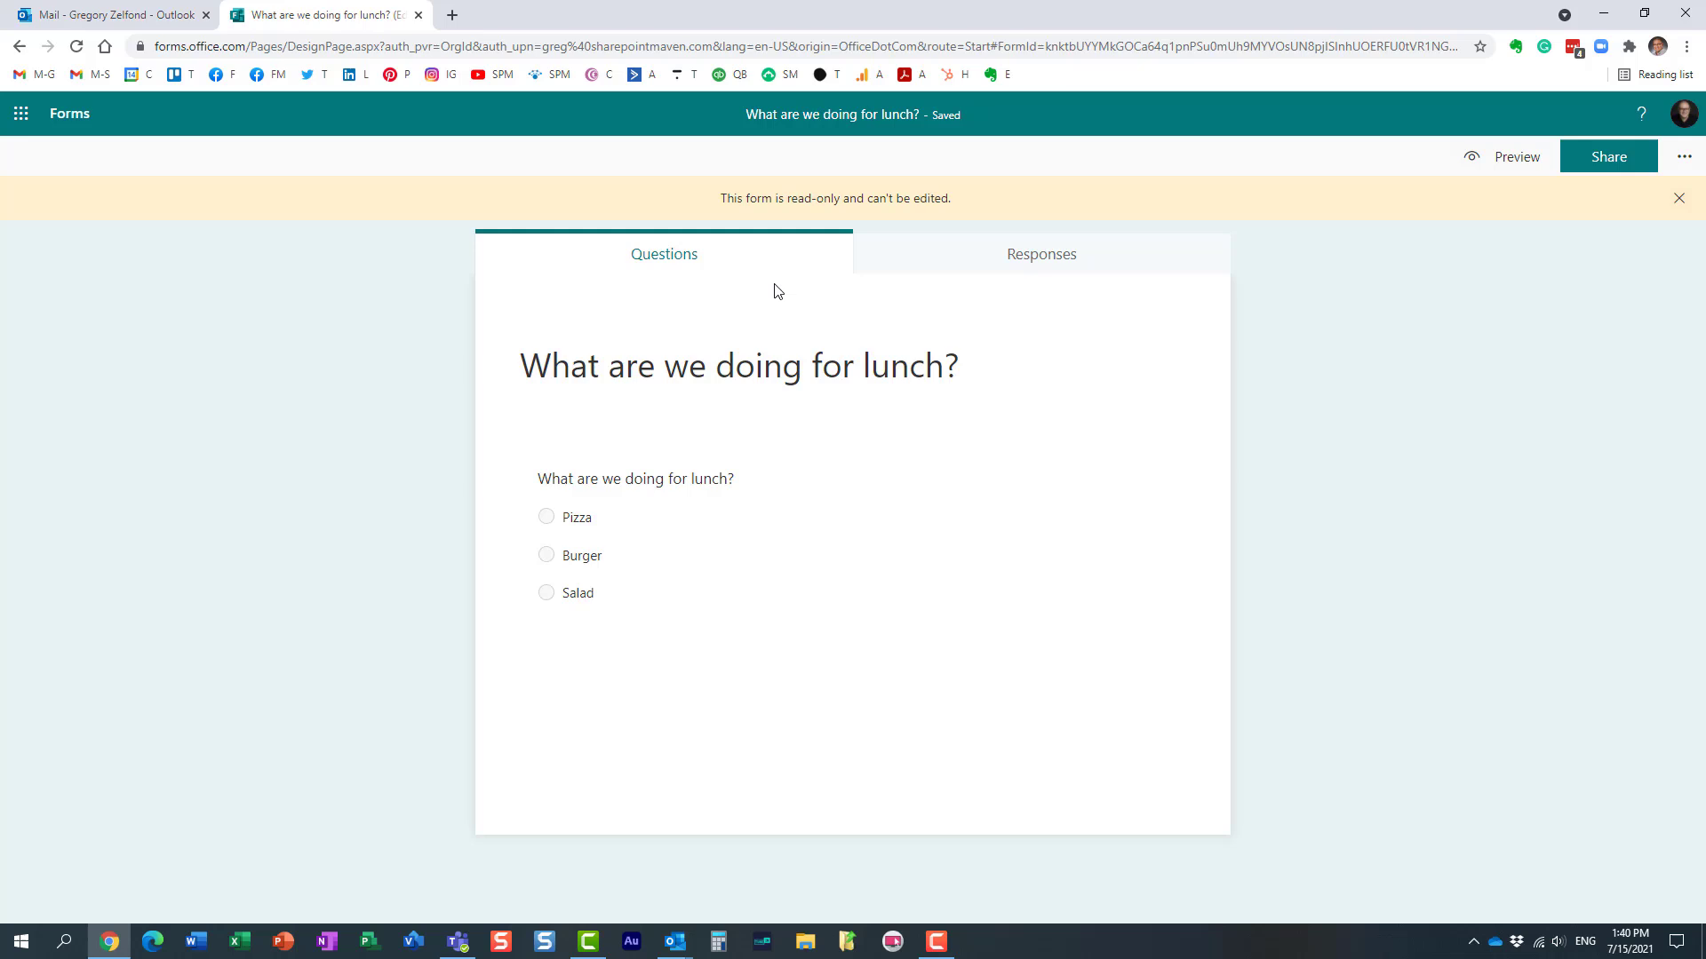
Step: Reopen the lunch poll form and check its Responses and Questions tabs
left_click(17, 47)
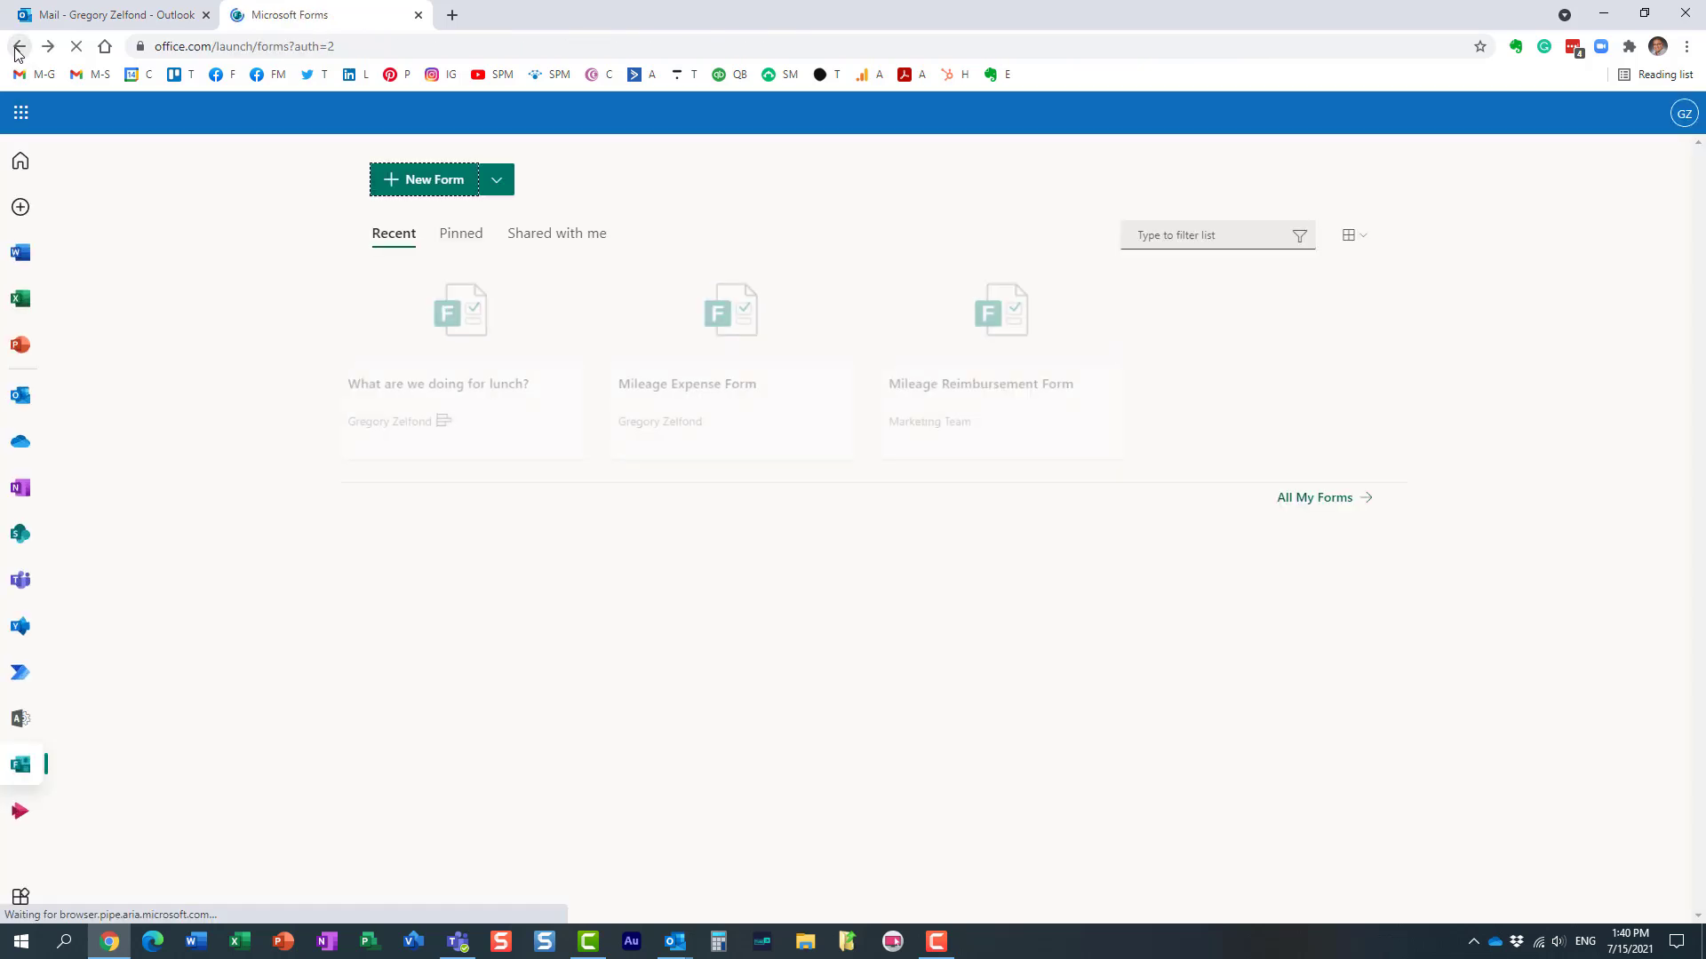
left_click(523, 336)
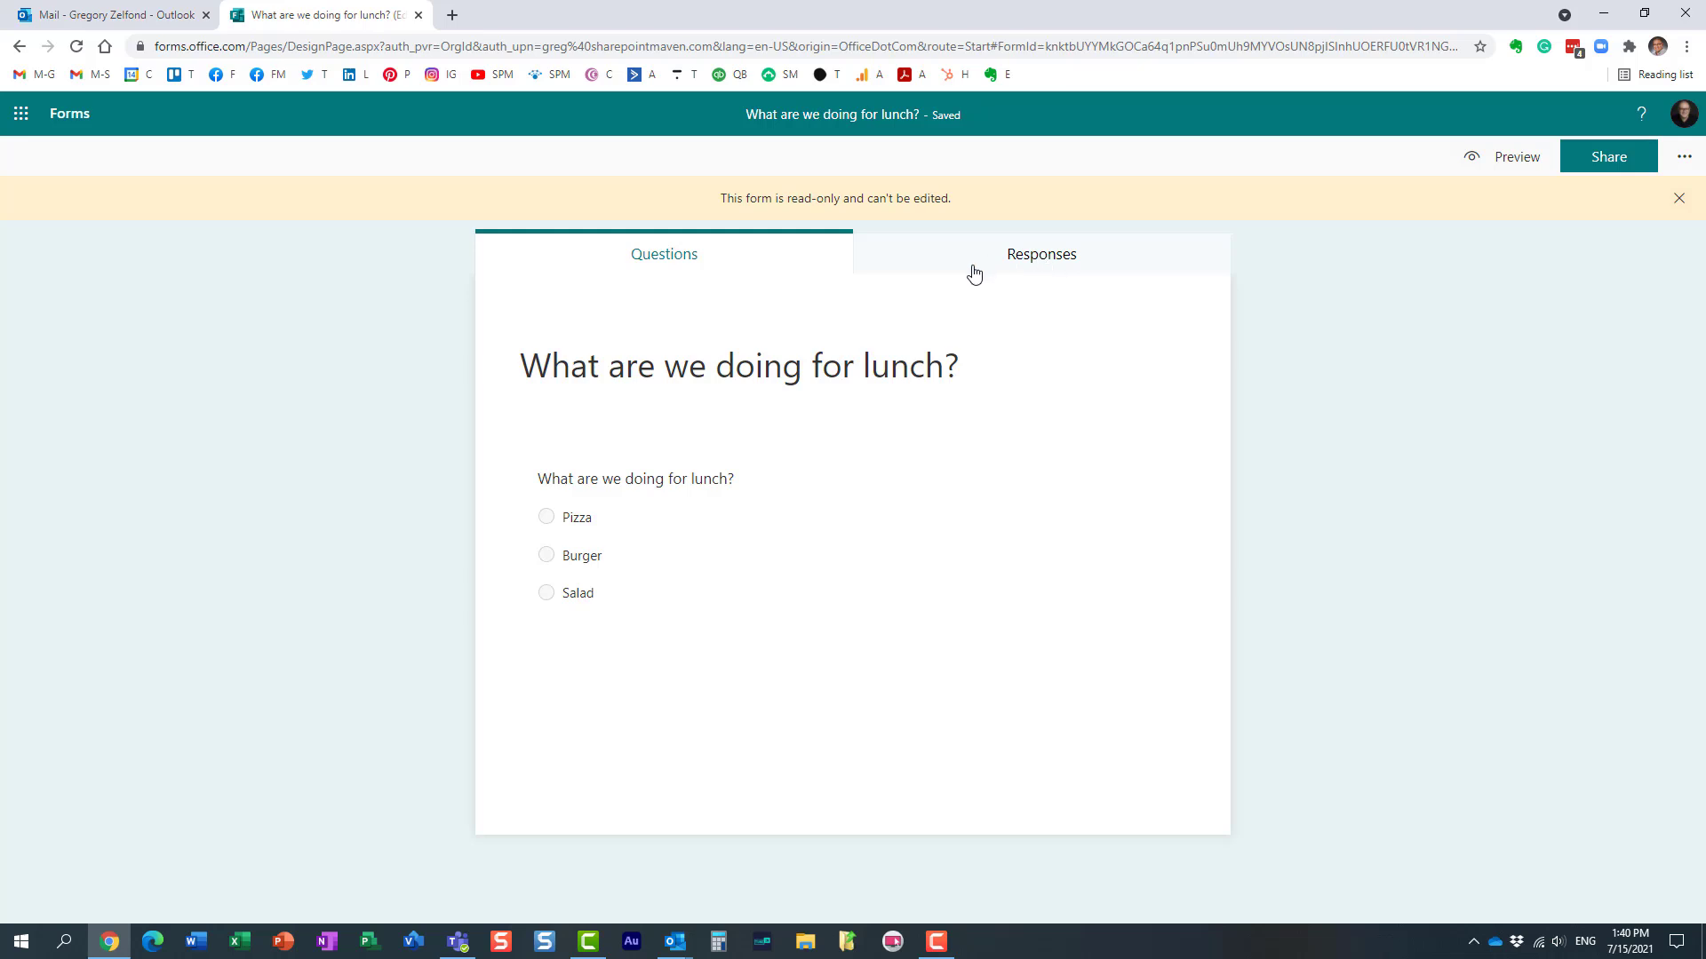
left_click(1071, 255)
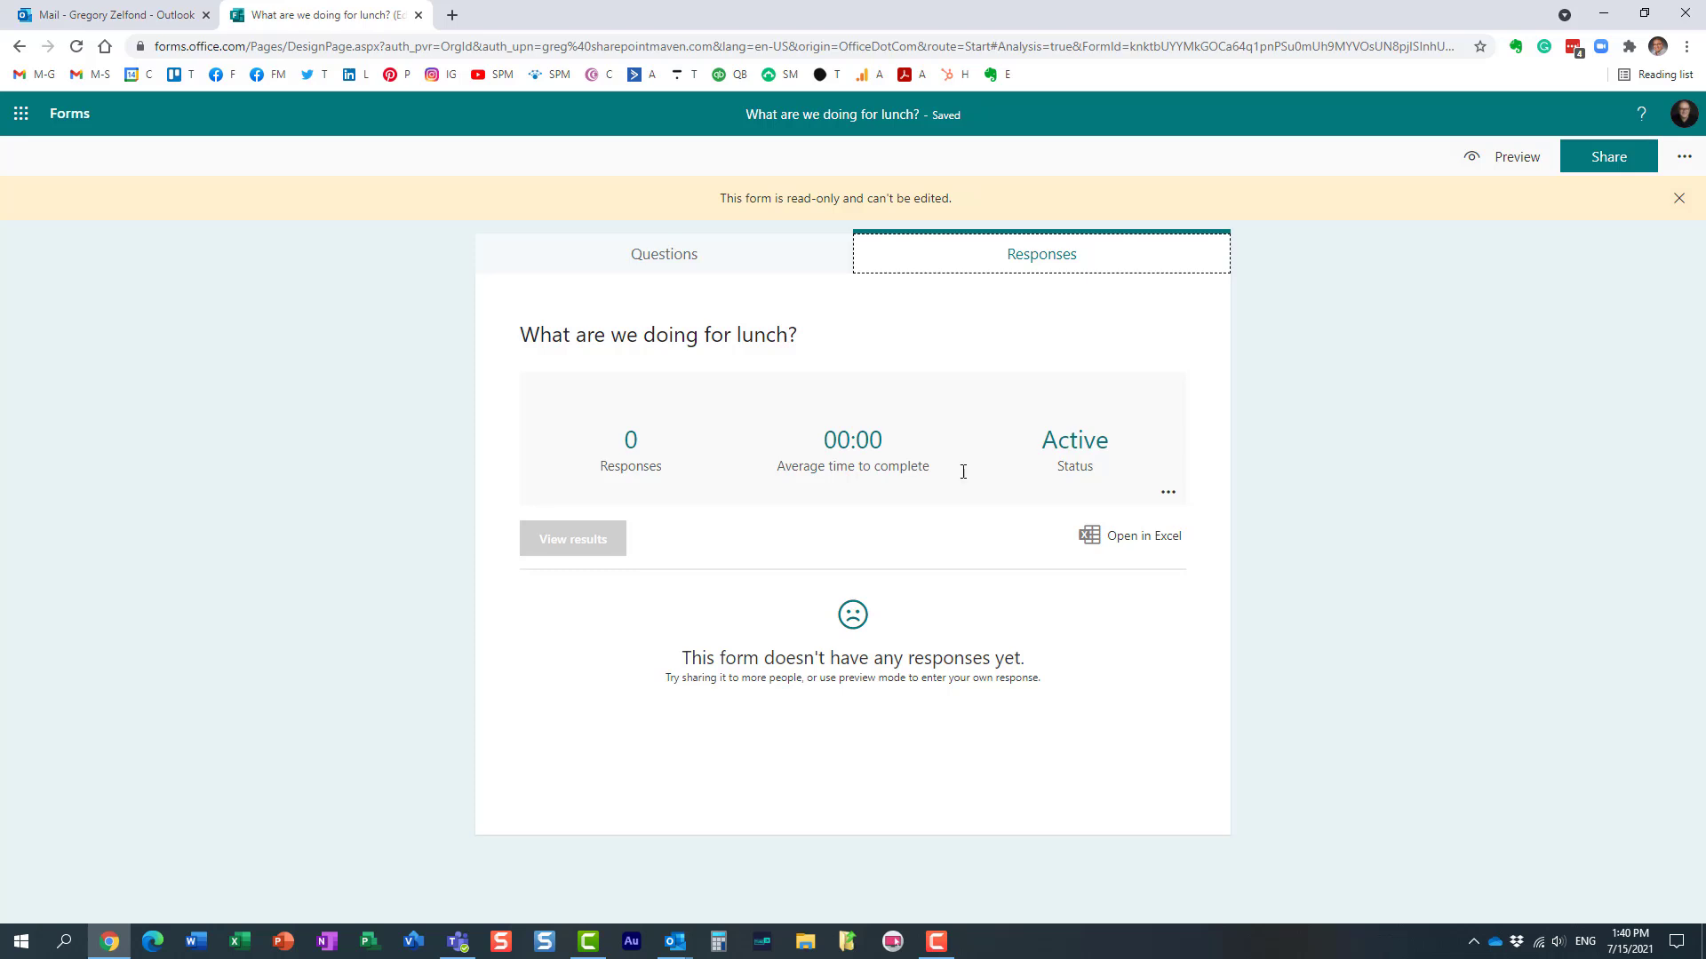
left_click(677, 260)
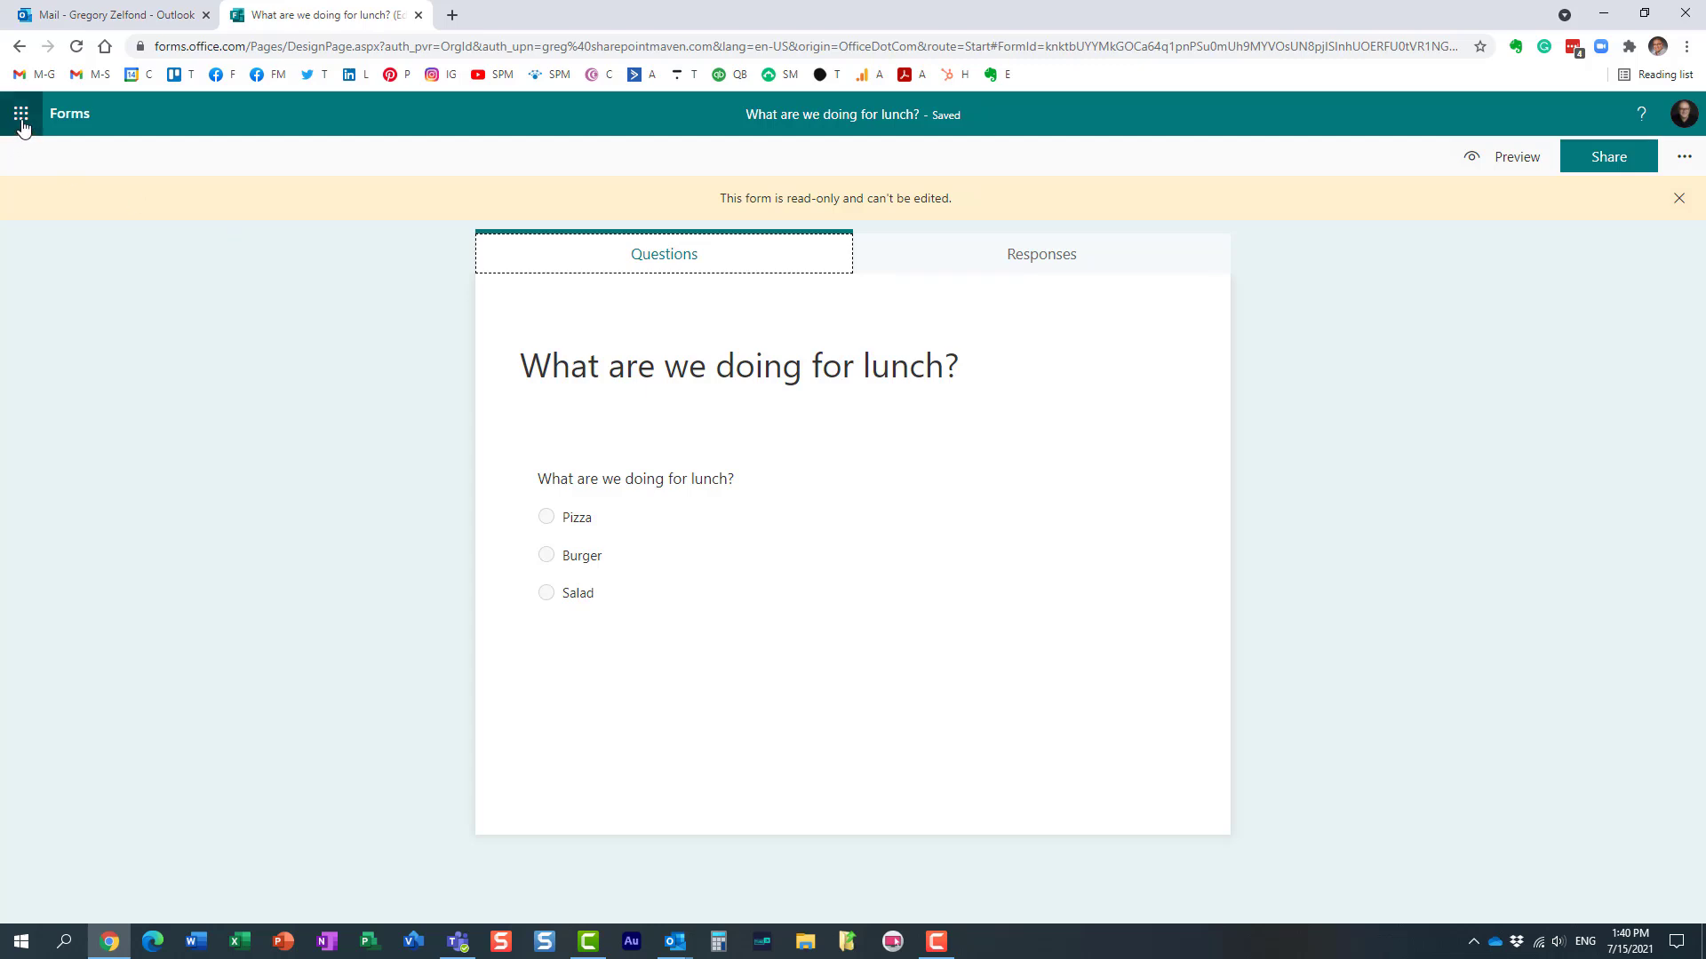
left_click(20, 46)
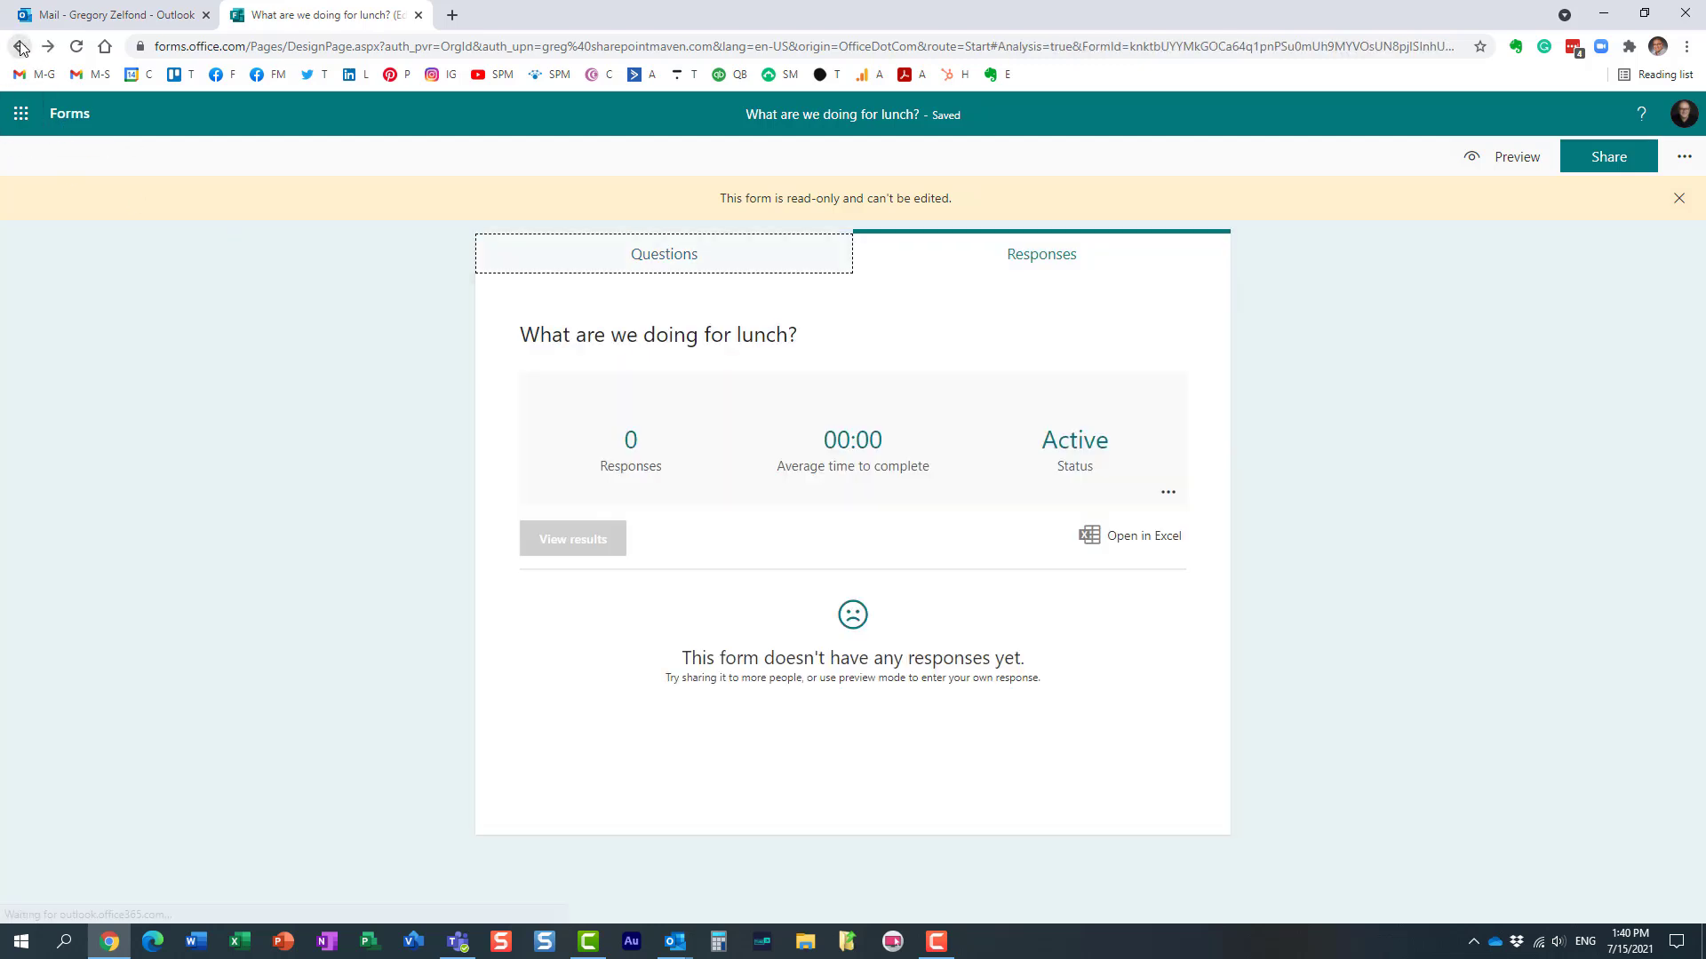
left_click(19, 46)
Step: Open and dismiss the app launcher, then return to the Forms home page
left_click(21, 113)
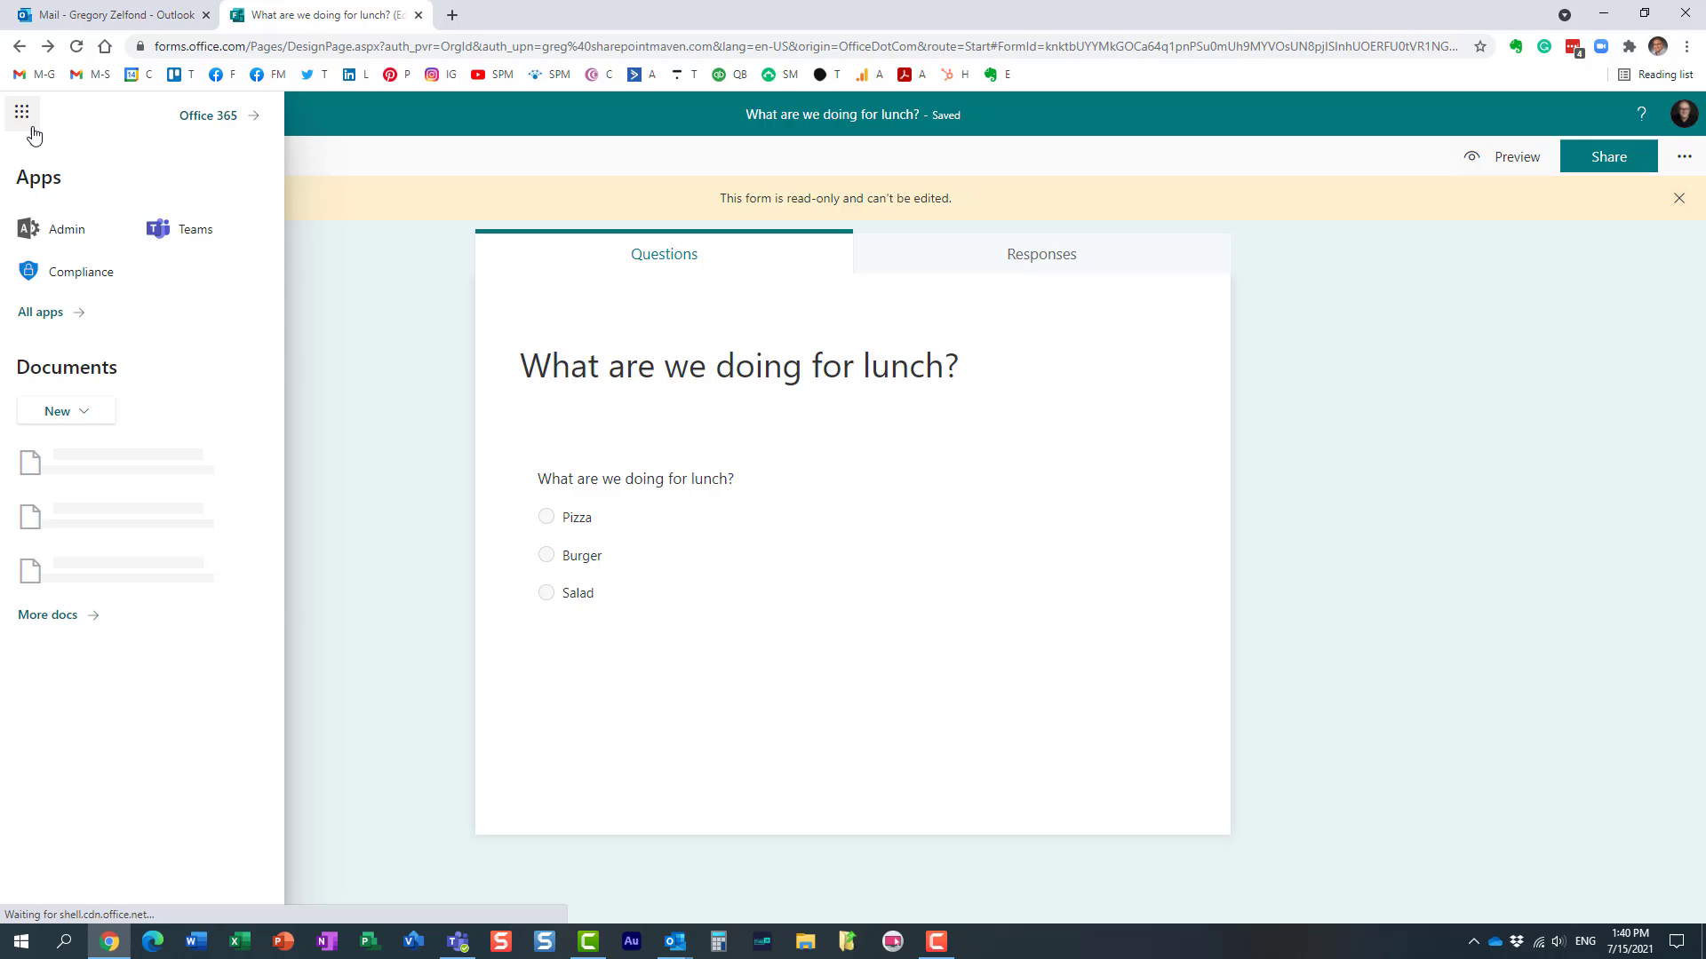
left_click(686, 309)
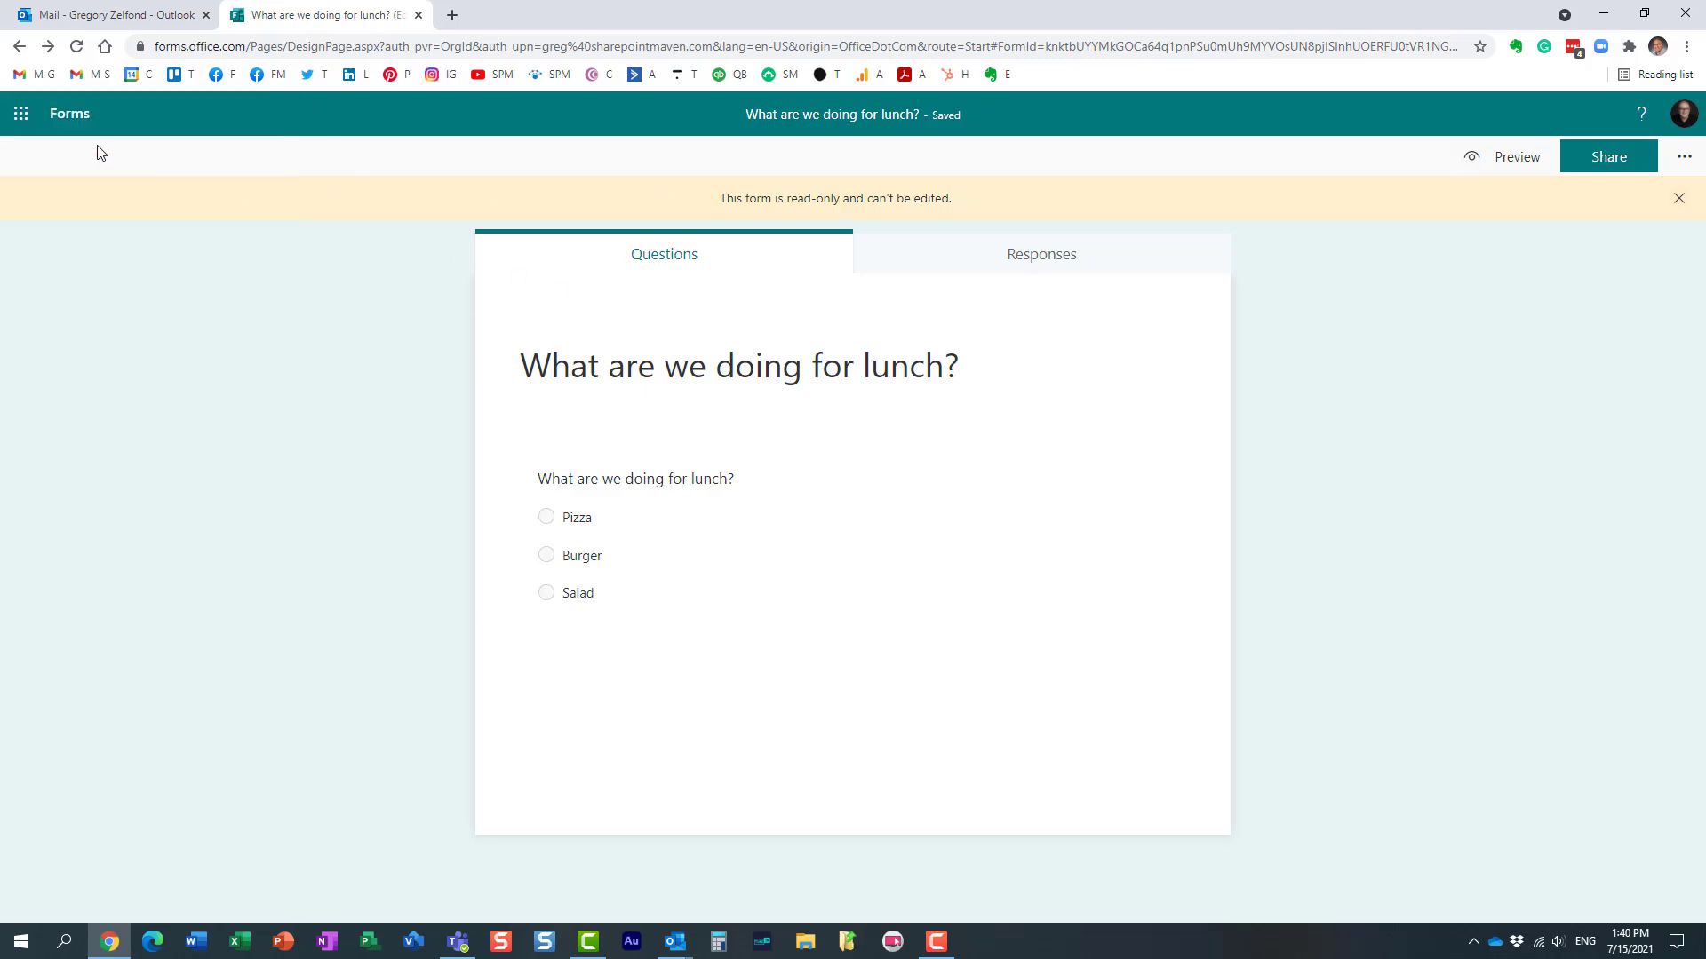
left_click(73, 120)
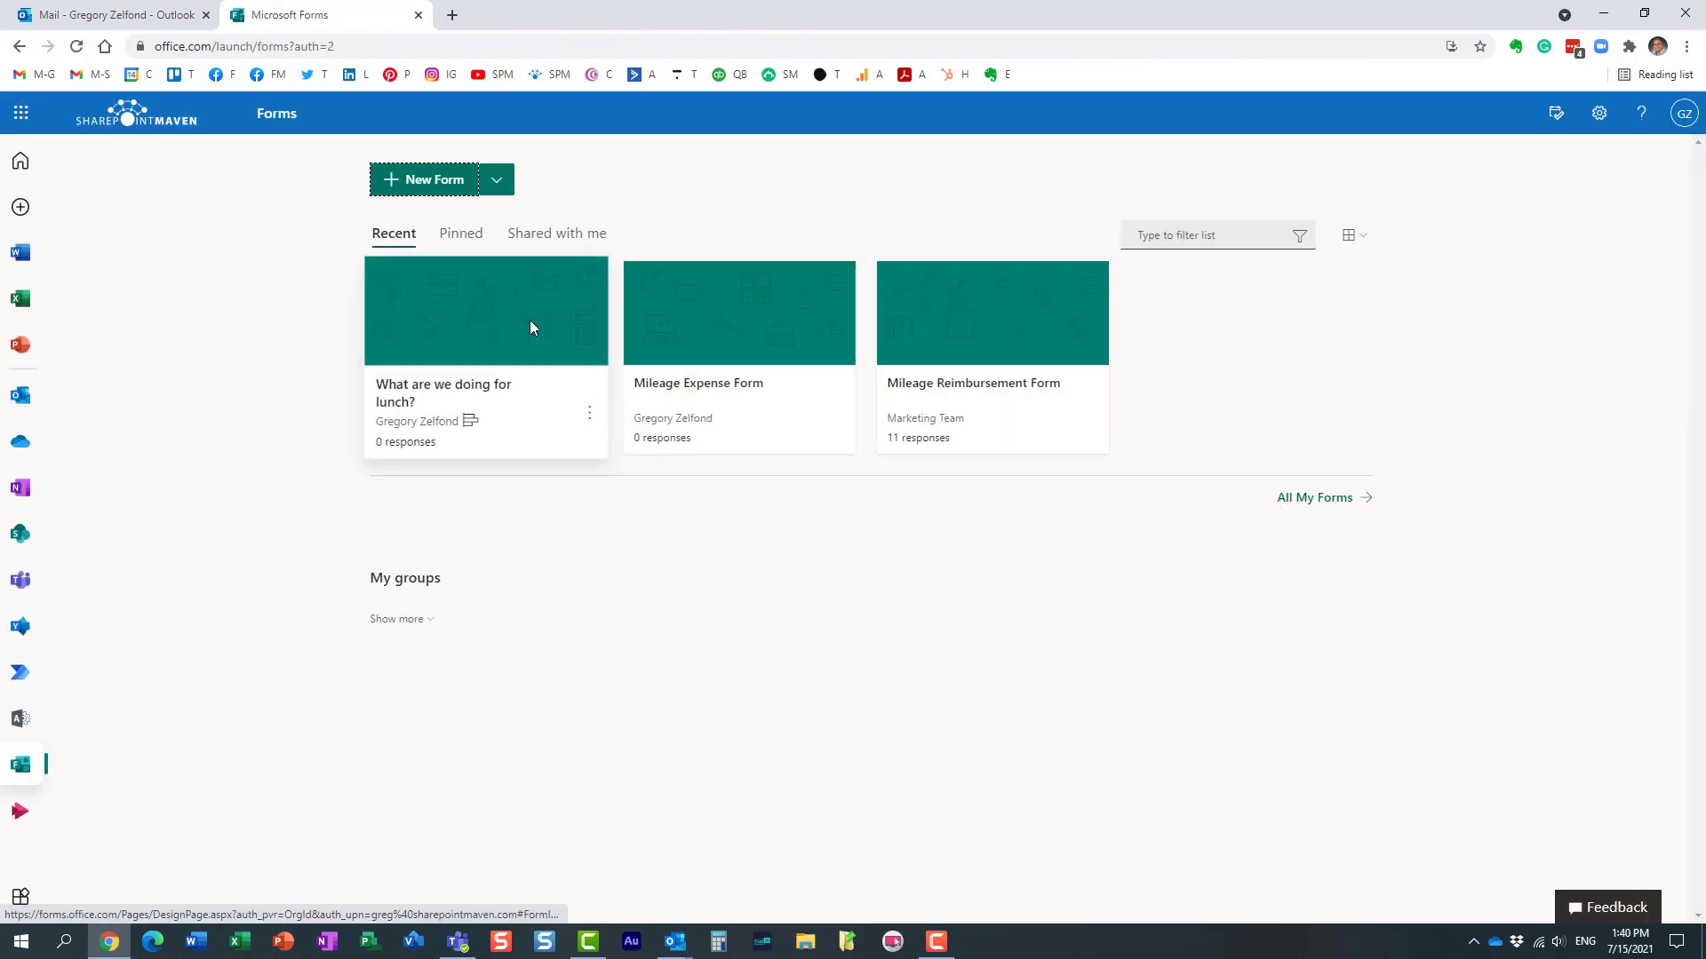
Step: Delete the 'What are we doing for lunch?' form from All My Forms
left_click(589, 410)
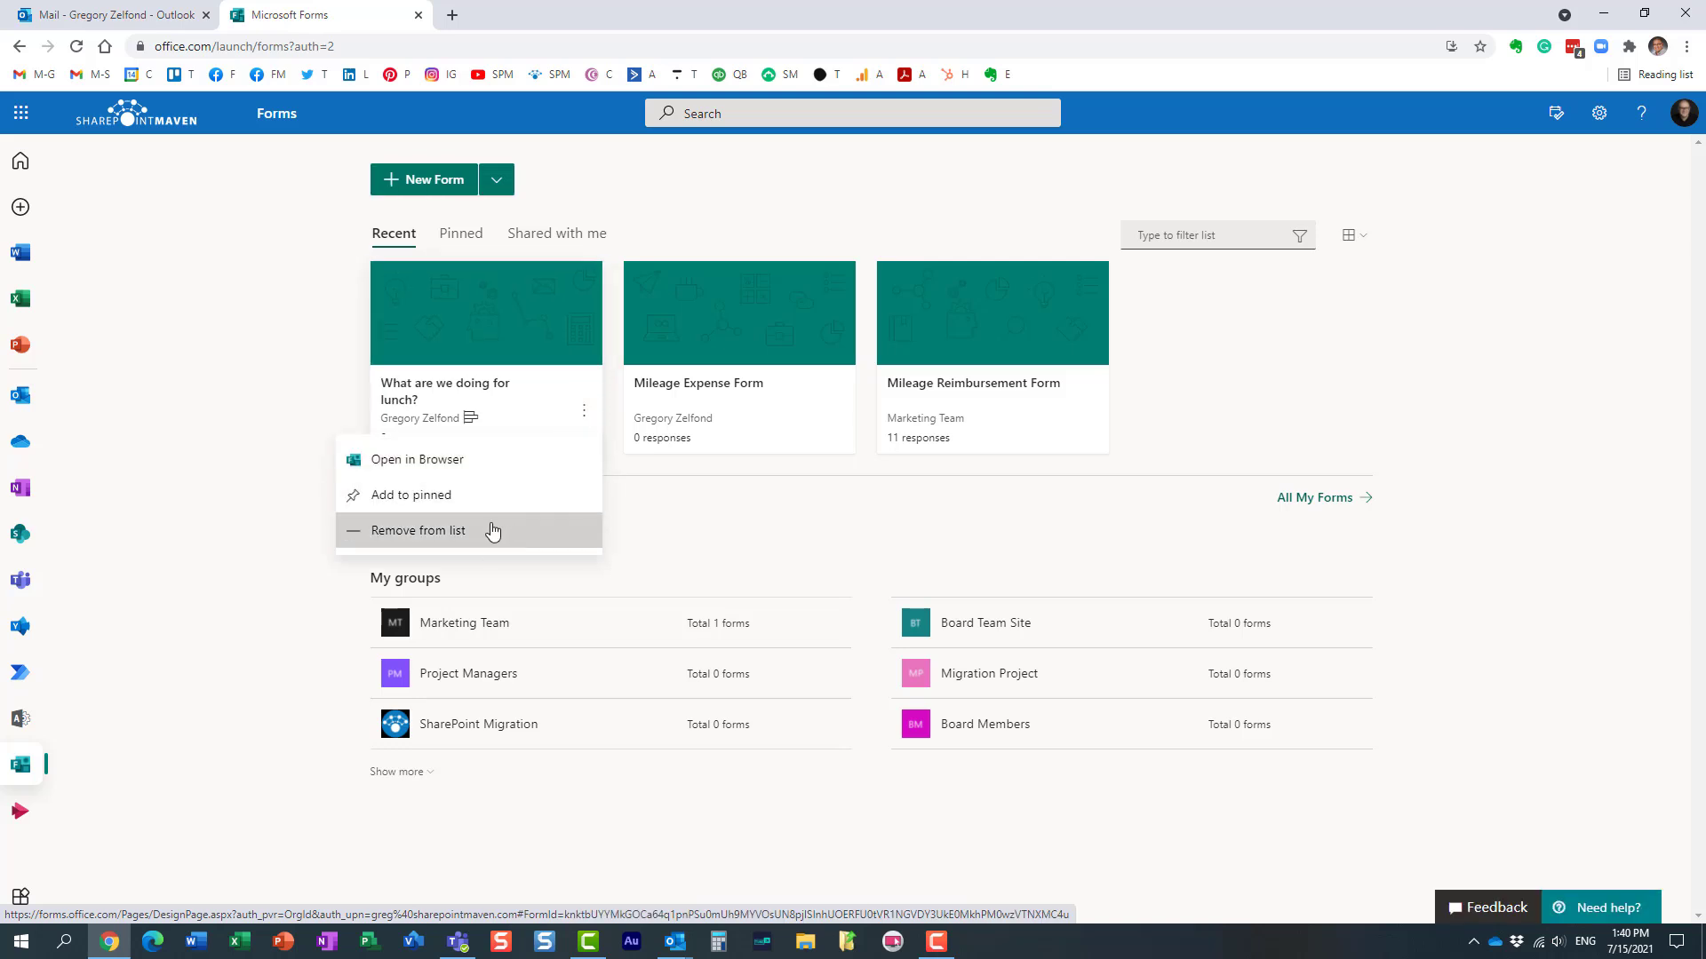
left_click(1304, 499)
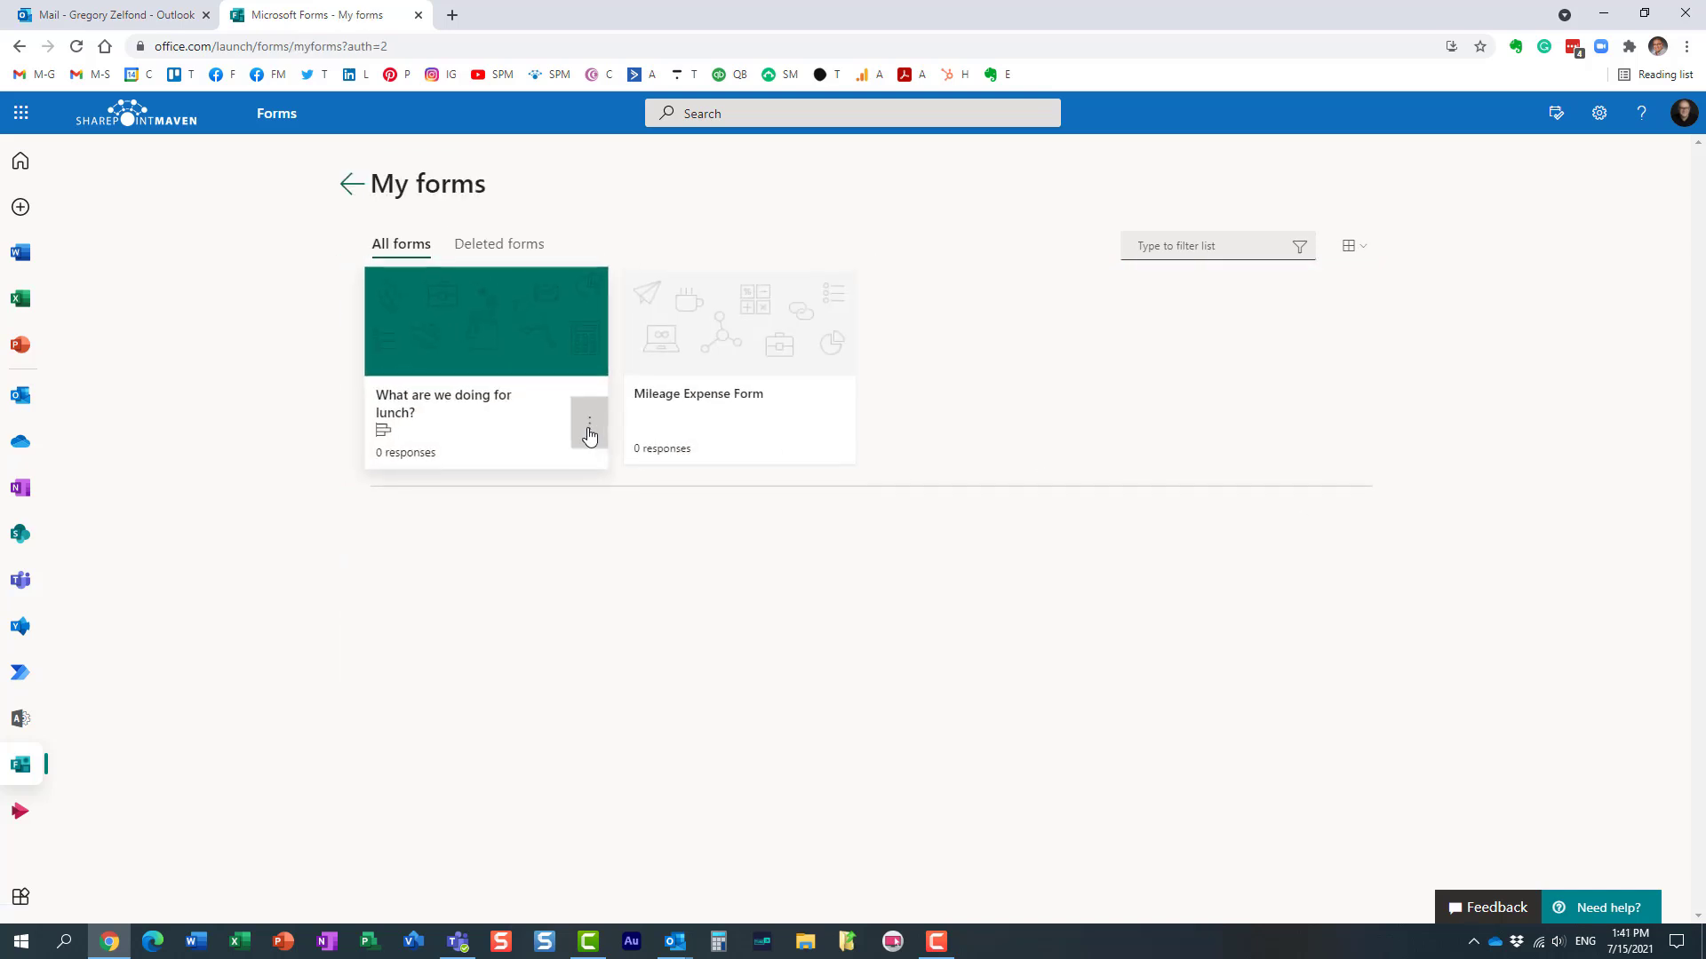
left_click(593, 437)
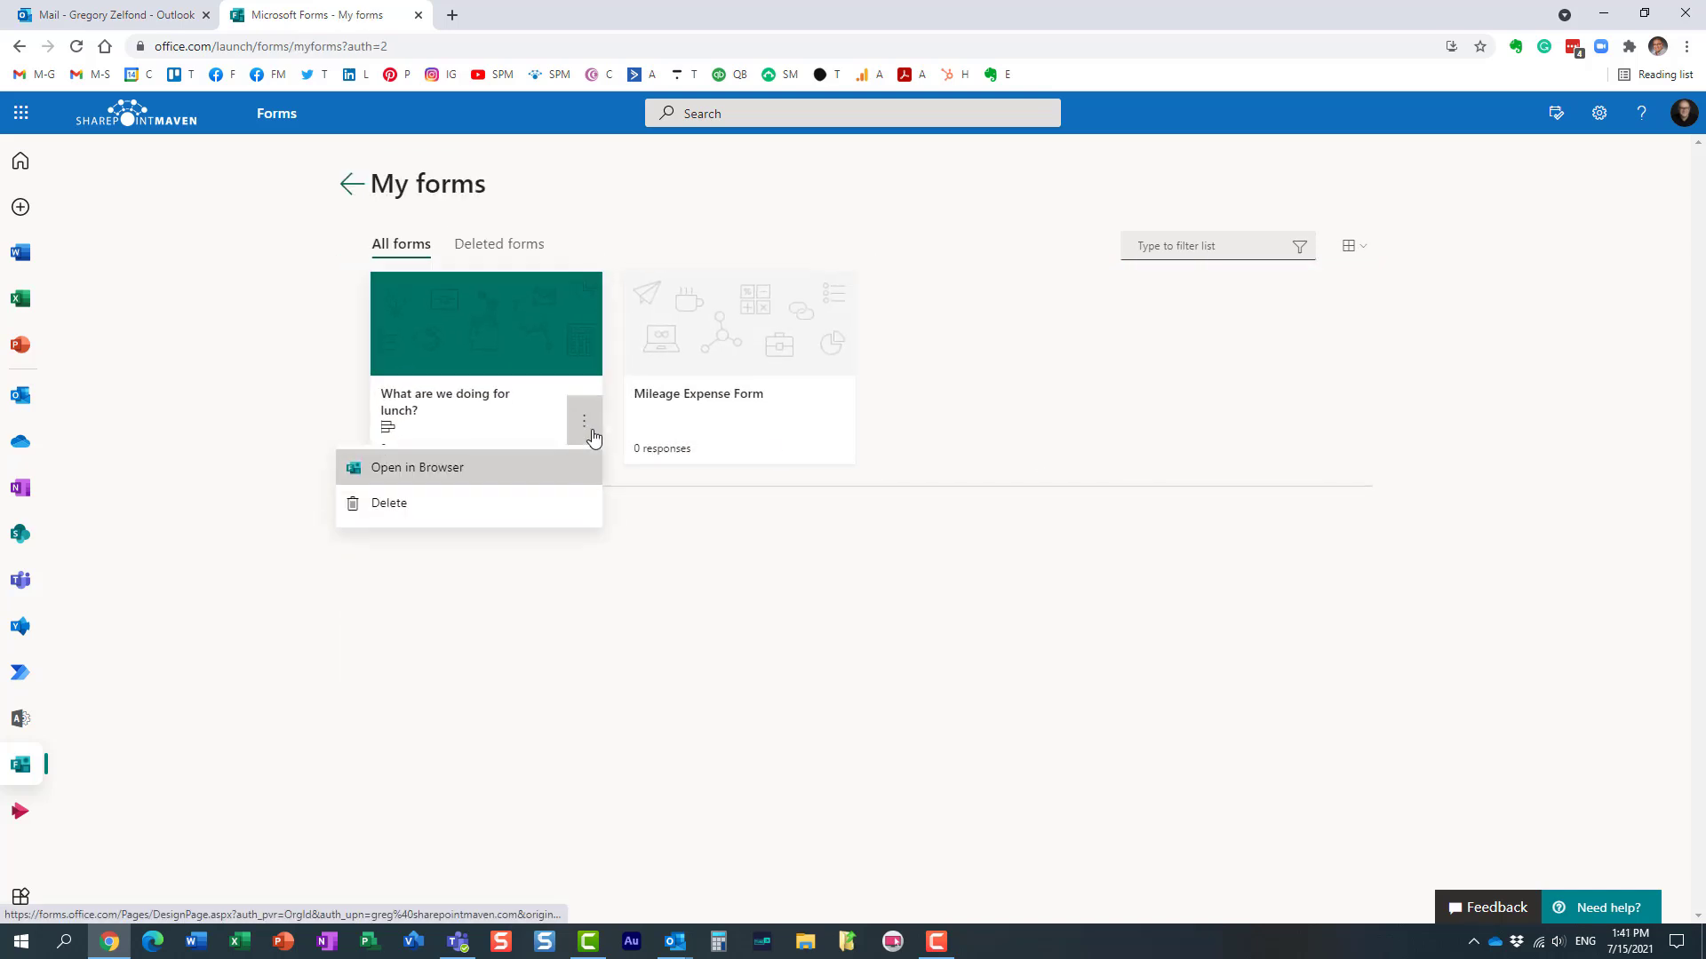
left_click(410, 519)
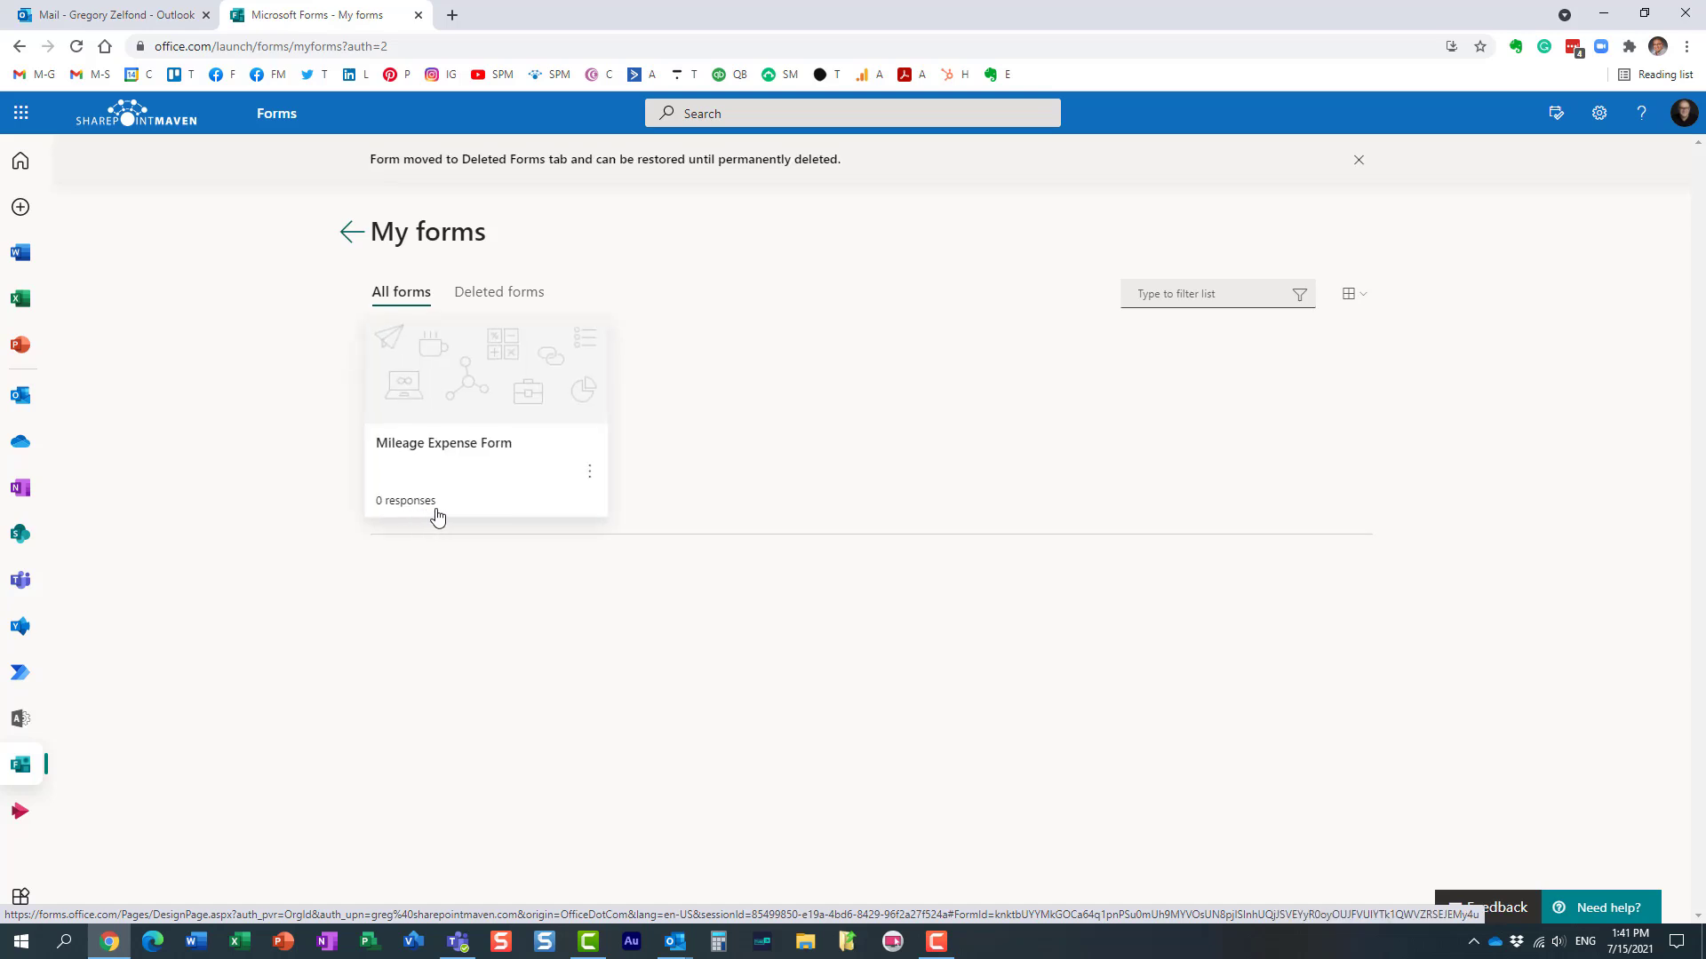